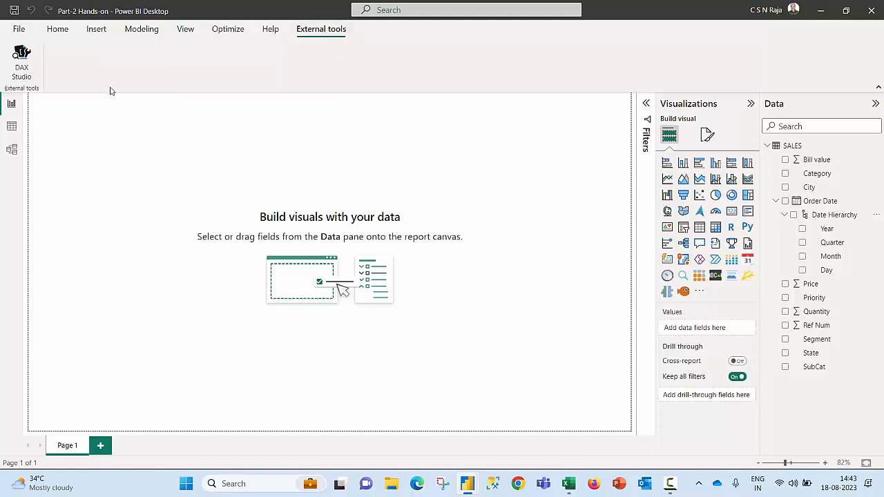
Step: Open the report's model in DAX Studio and inspect the columns of the SALES table and the hidden LocalDateTable
click(28, 64)
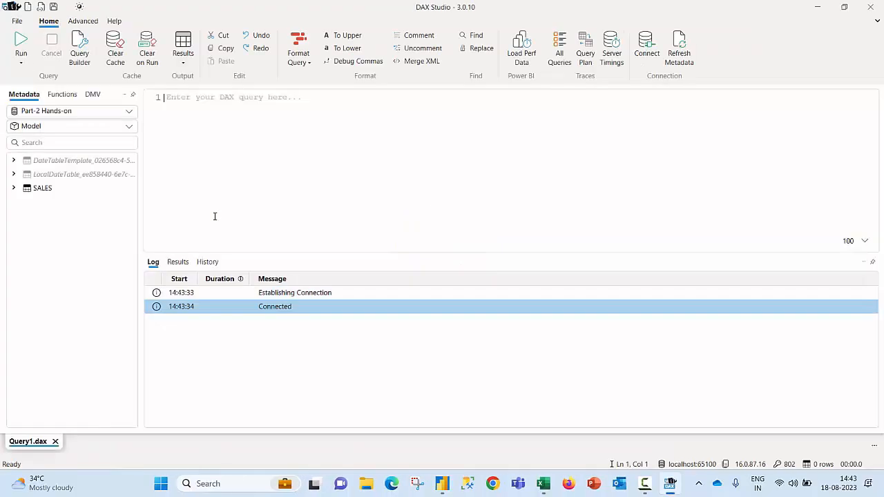
click(15, 189)
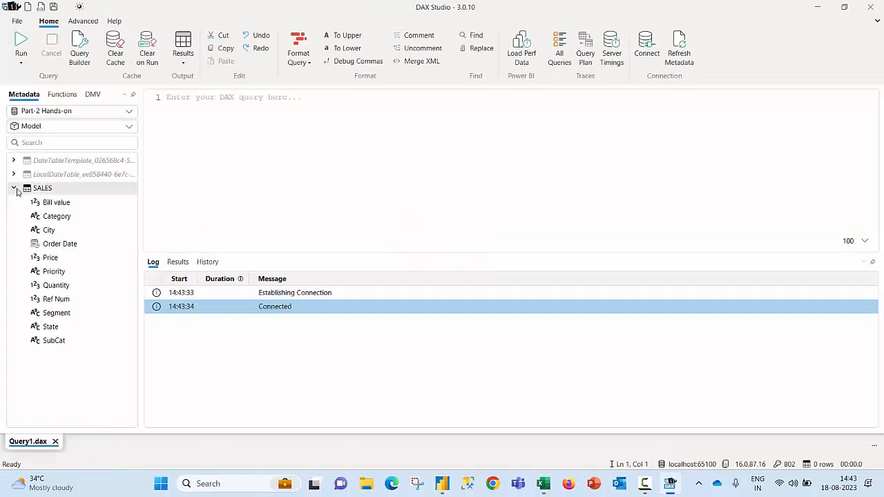
mouse_move(59, 191)
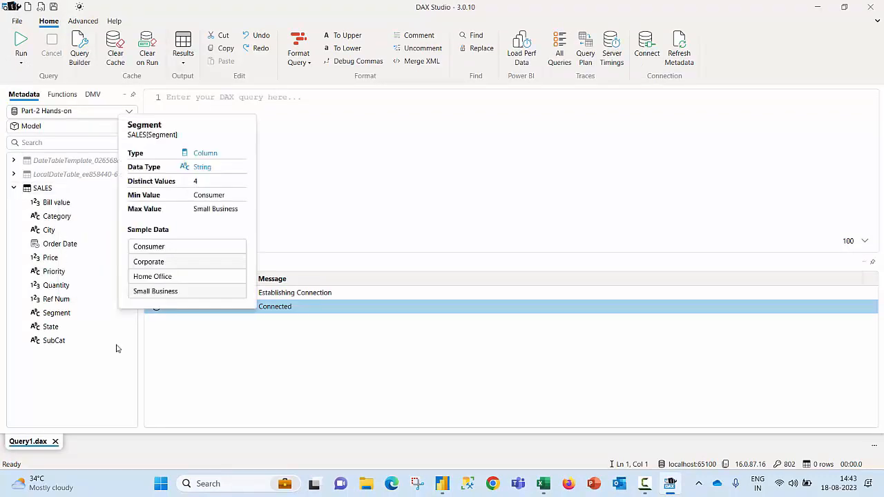
mouse_move(62, 168)
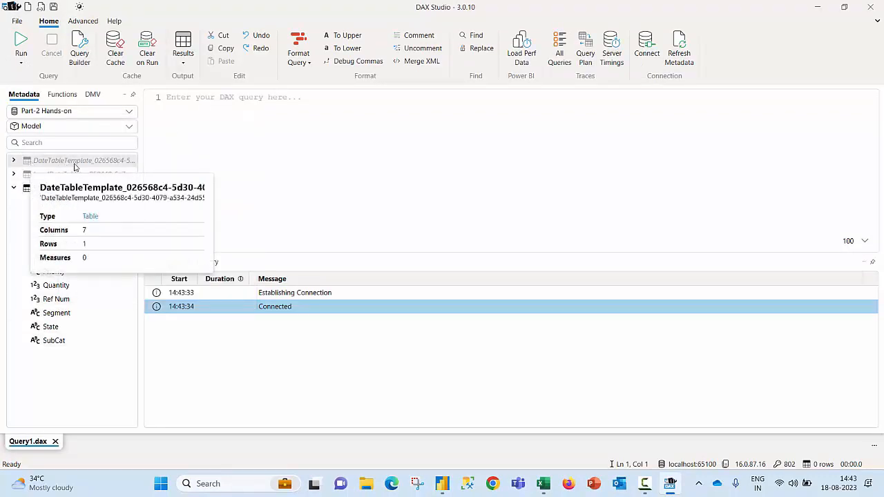
click(13, 174)
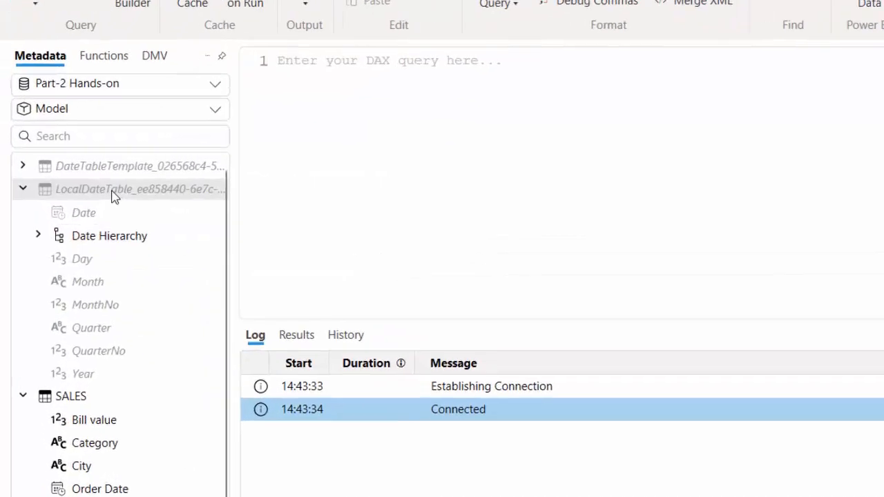
mouse_move(69, 180)
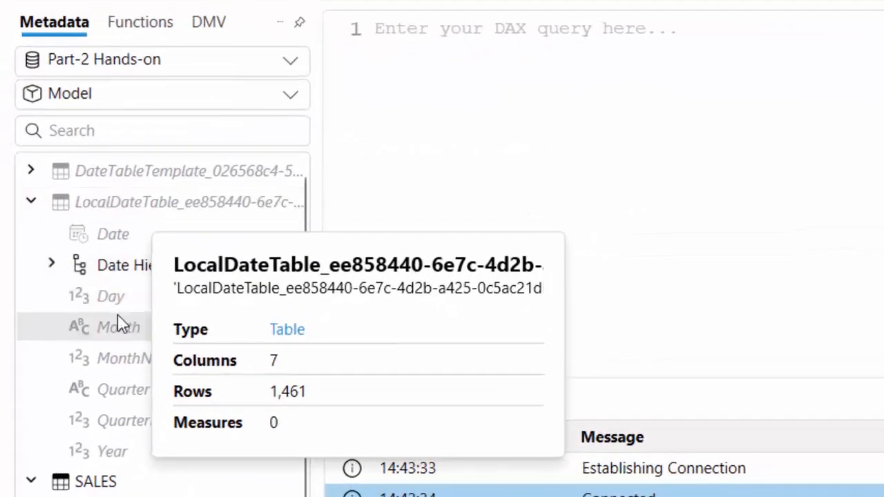
mouse_move(123, 302)
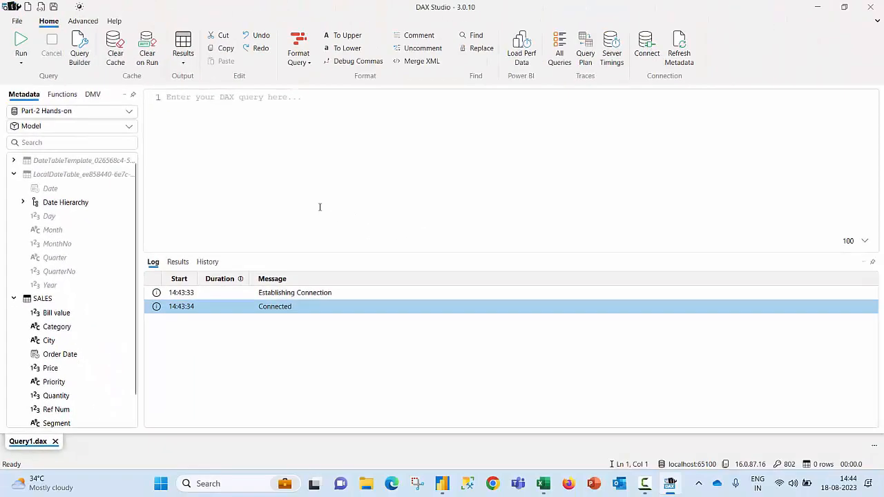
Step: Switch back to Power BI Desktop and examine the time intelligence settings in the Data Load options for the current file and globally
click(448, 486)
click(262, 423)
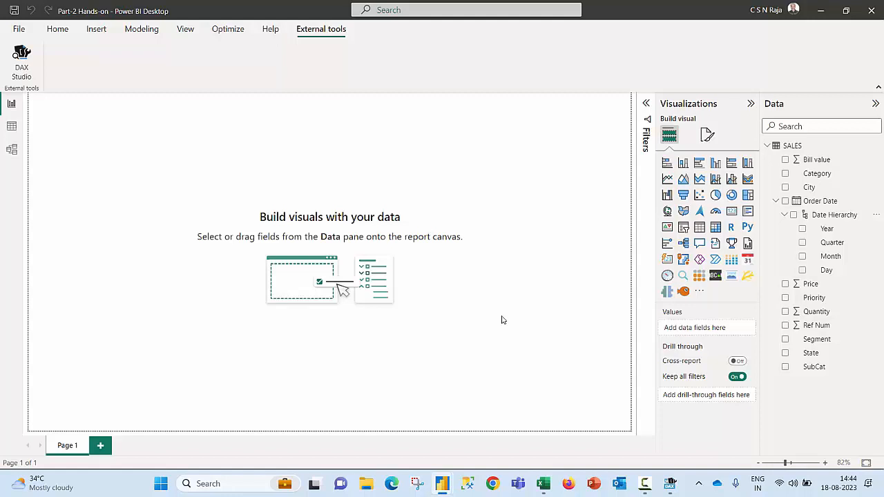
click(58, 31)
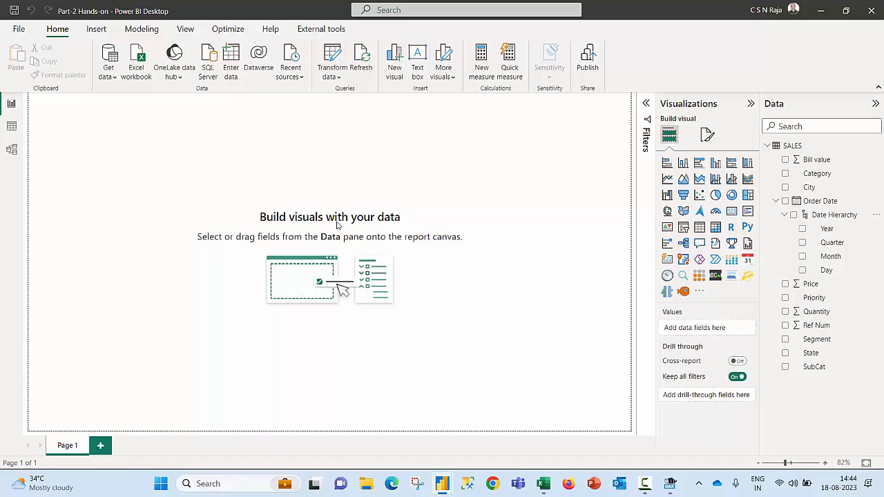
click(20, 30)
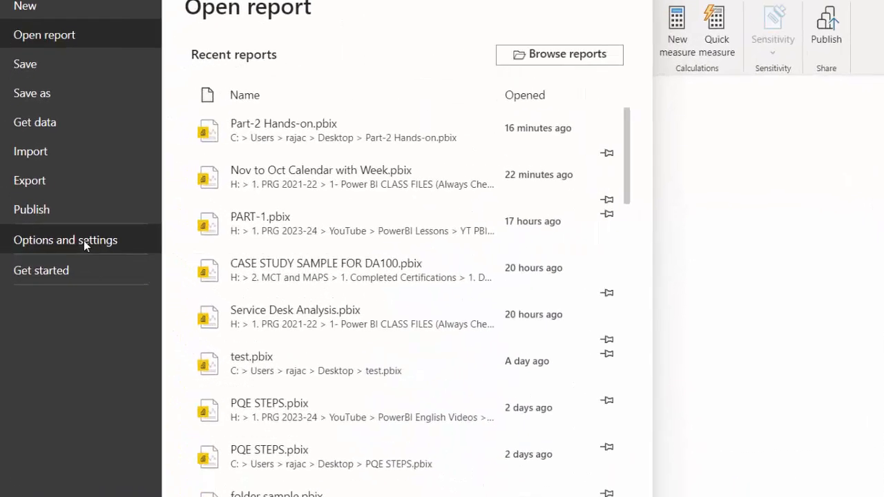
click(66, 207)
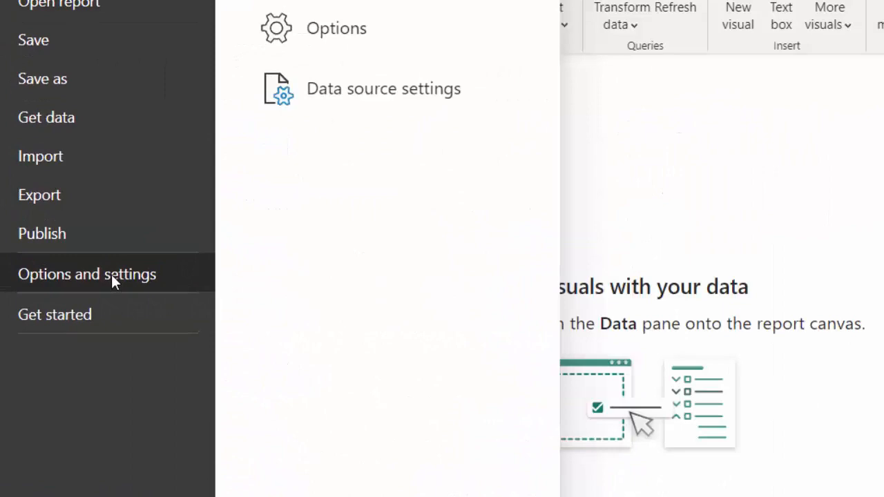
click(308, 35)
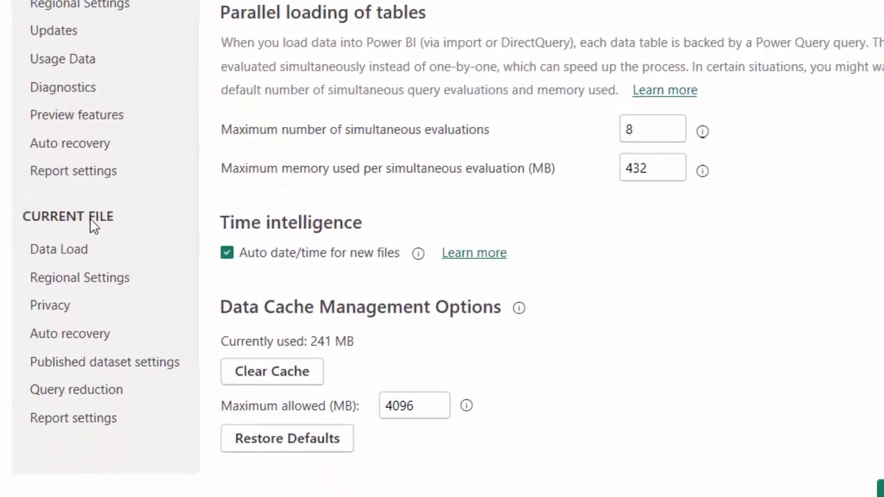
click(73, 253)
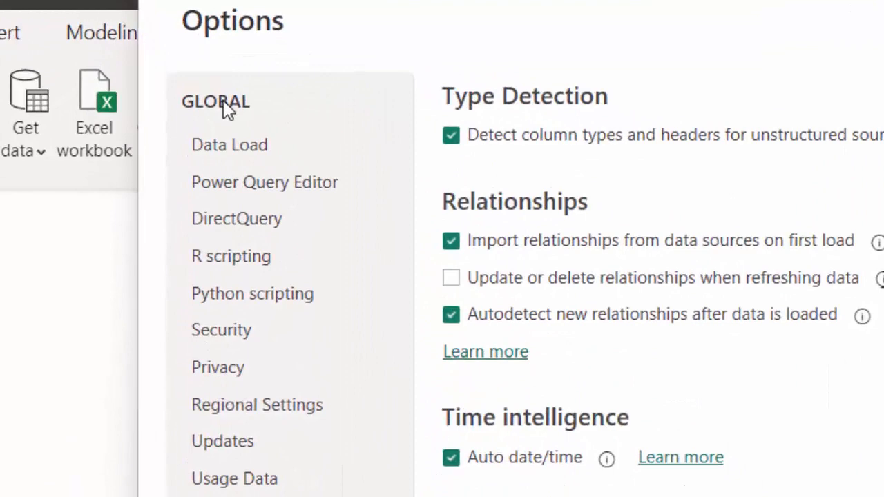
click(252, 146)
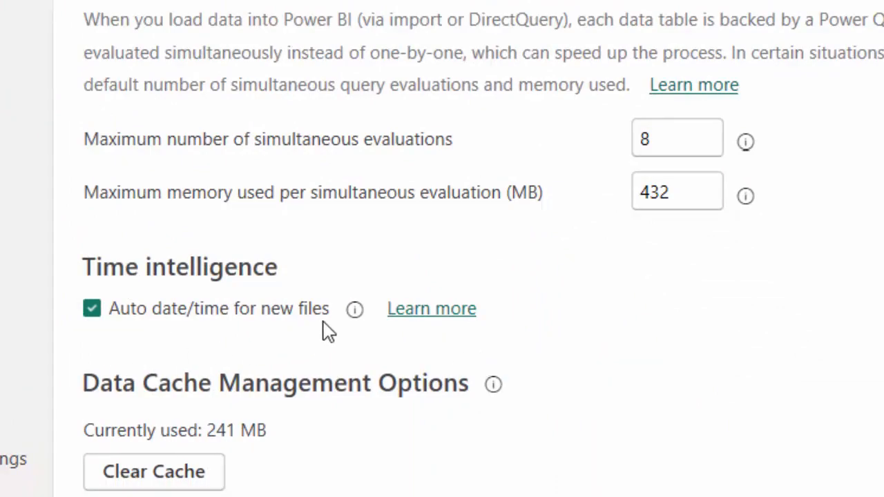
mouse_move(351, 311)
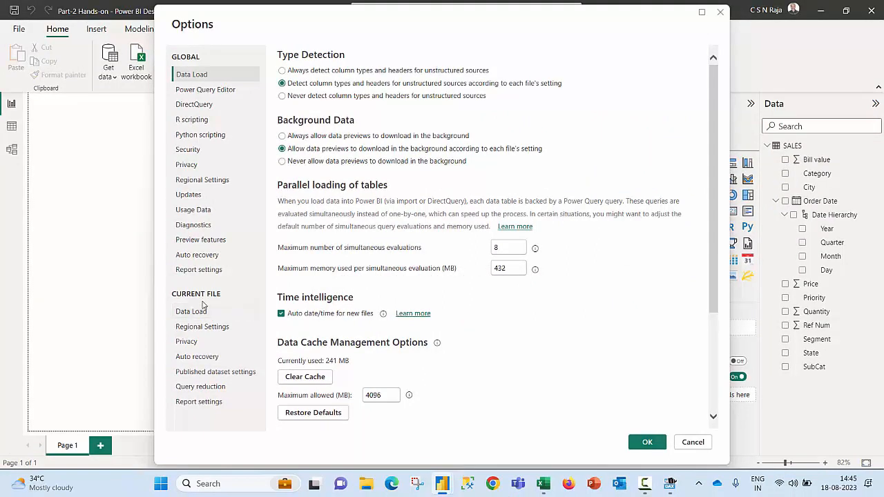
Step: Turn off Auto date/time in the current file's Data Load options, apply the change, and switch to DAX Studio
click(200, 311)
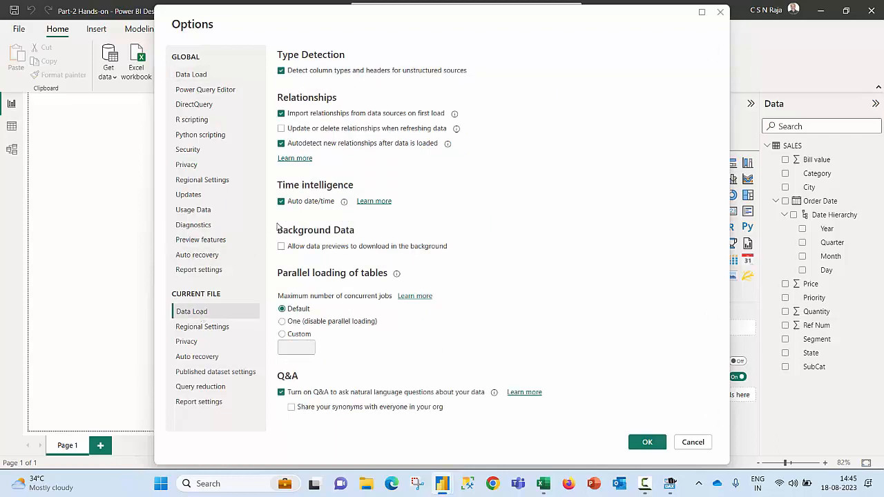
click(281, 202)
click(642, 443)
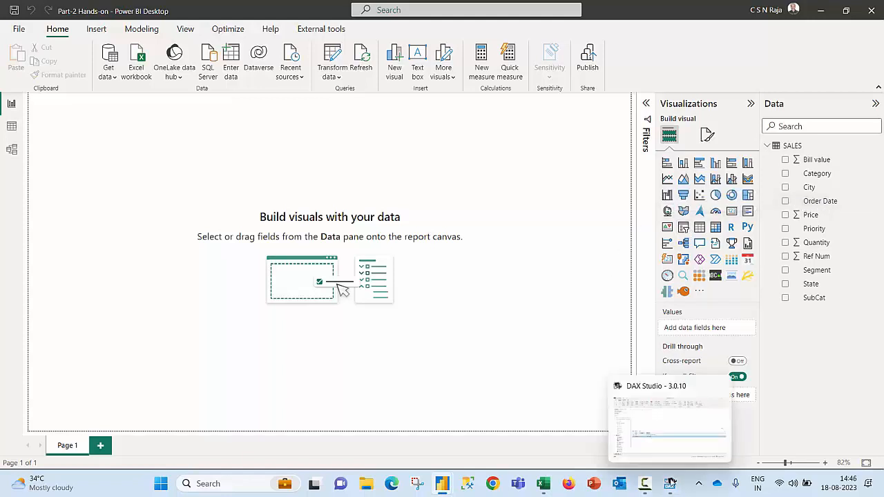
click(671, 482)
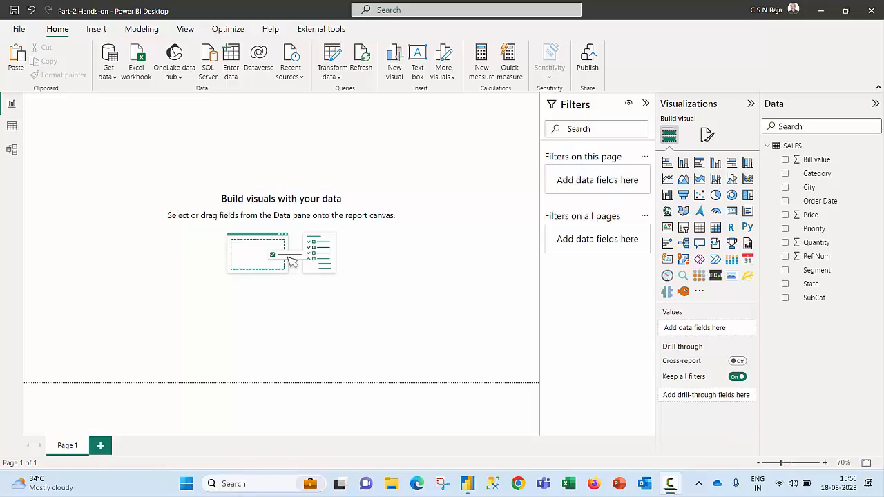
Step: Add a card visual showing the earliest Order Date, reduce its height, and move it slightly down the canvas
click(732, 211)
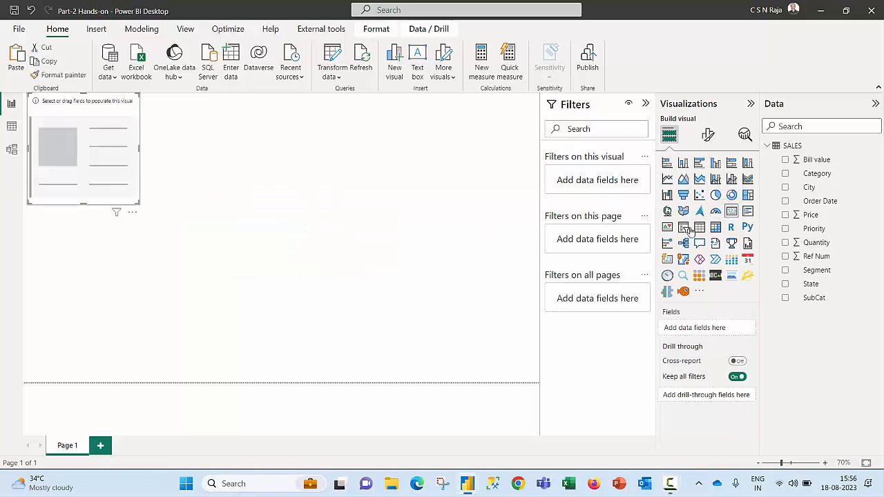
click(785, 201)
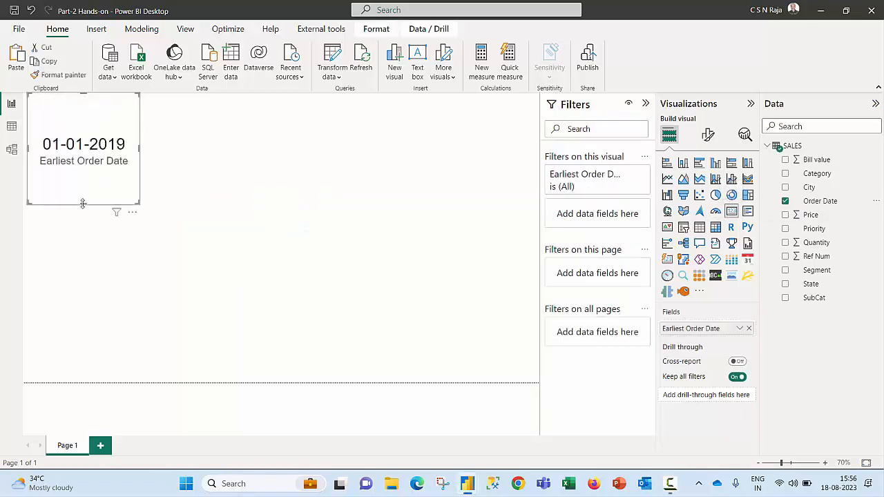
drag(83, 204, 83, 144)
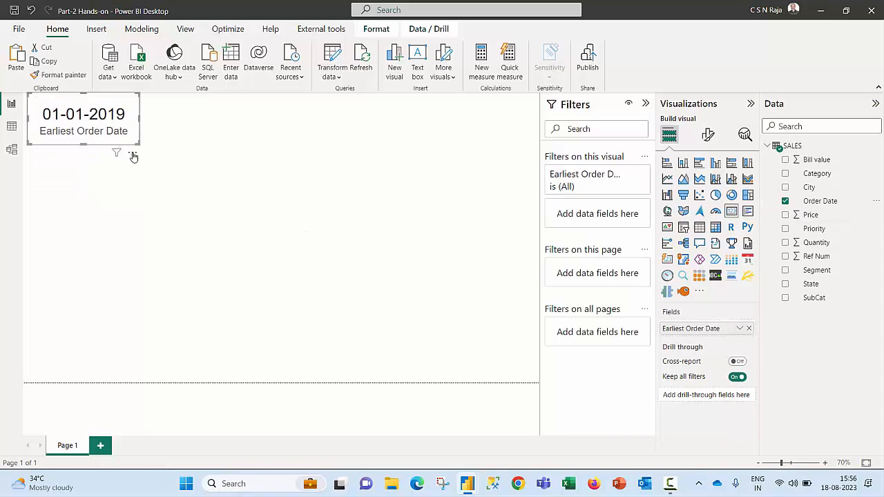
drag(133, 156, 138, 190)
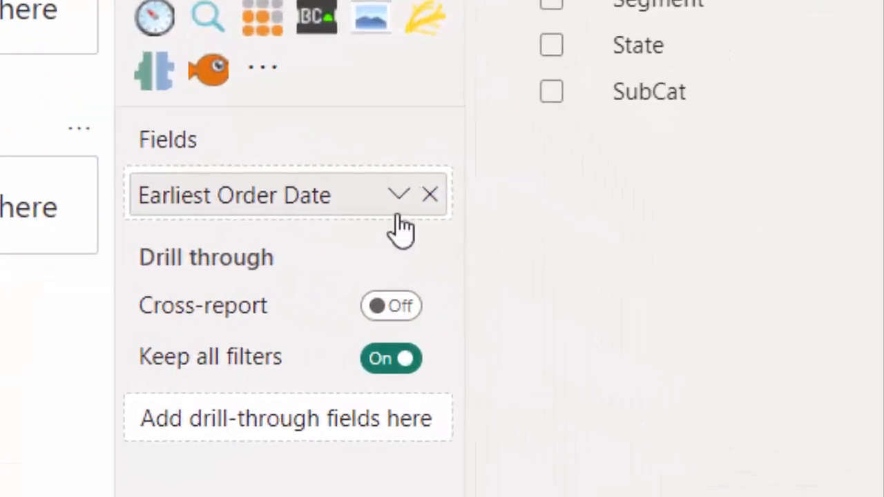
Step: Set the Order Date on the second card to Latest, and collapse the SALES table's field list
click(399, 195)
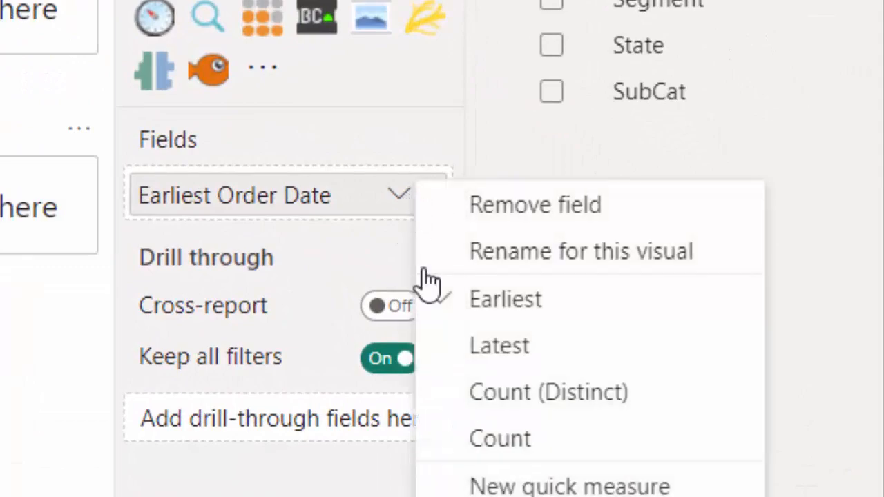
click(473, 343)
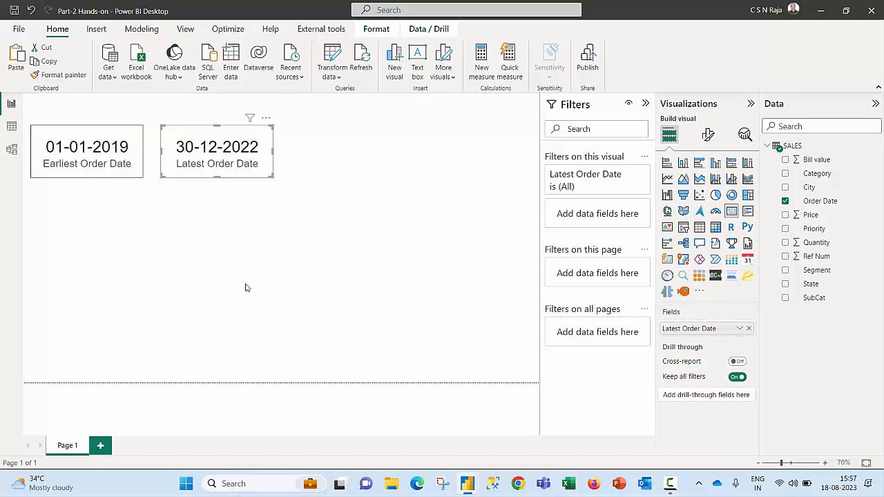
click(767, 145)
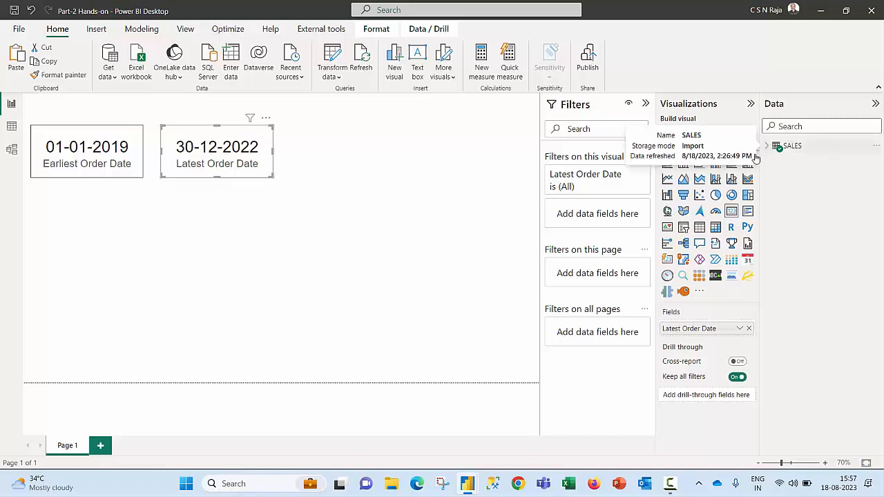
click(405, 254)
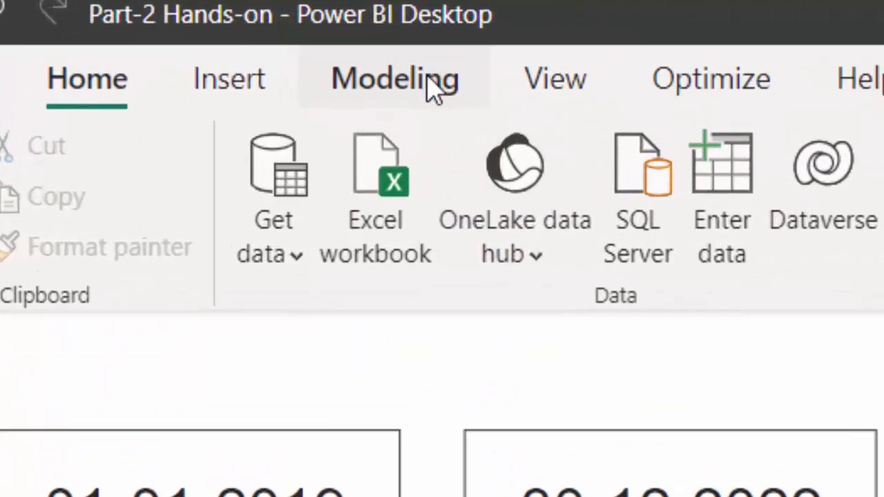
Step: Create a calculated table with the formula MyCalendar = CALENDARAUTO()
click(148, 29)
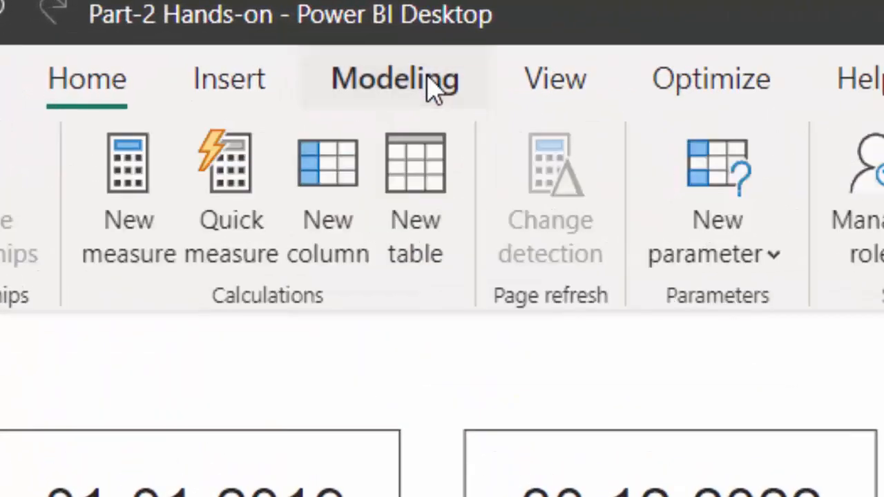
click(428, 180)
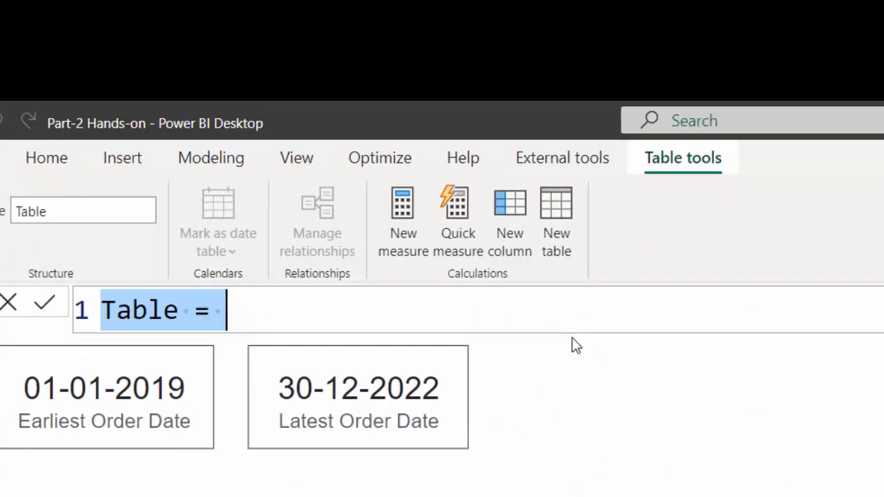
text(MyCa)
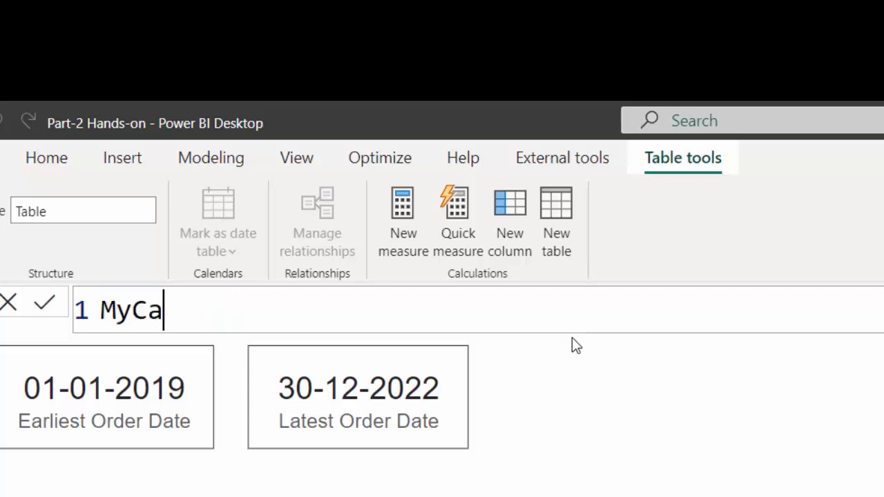
text(lendar = C)
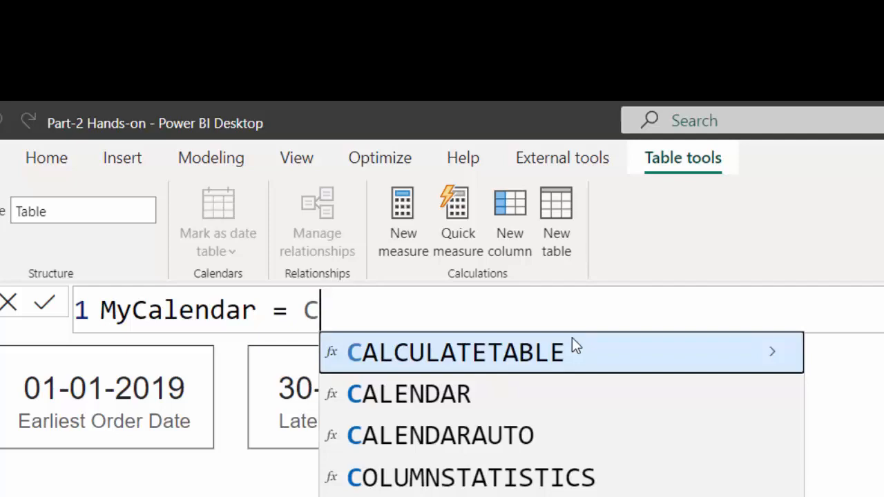
text(AL)
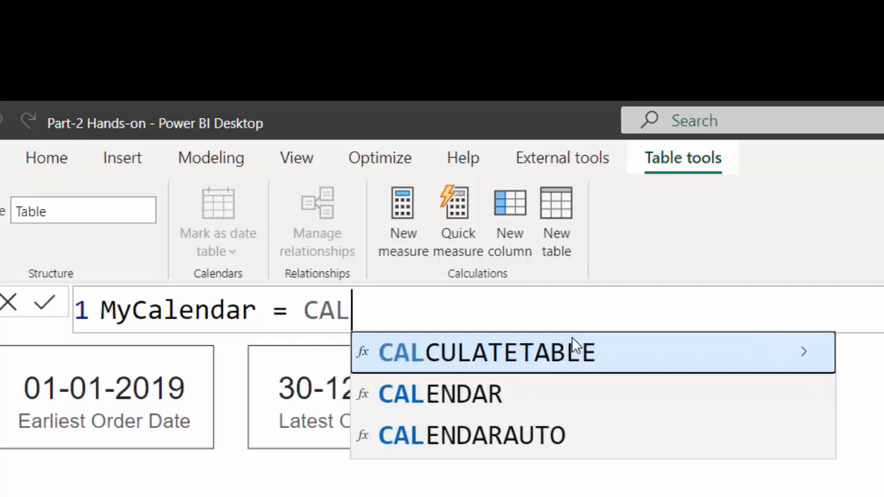
key(Down)
key(Down)
key(Tab)
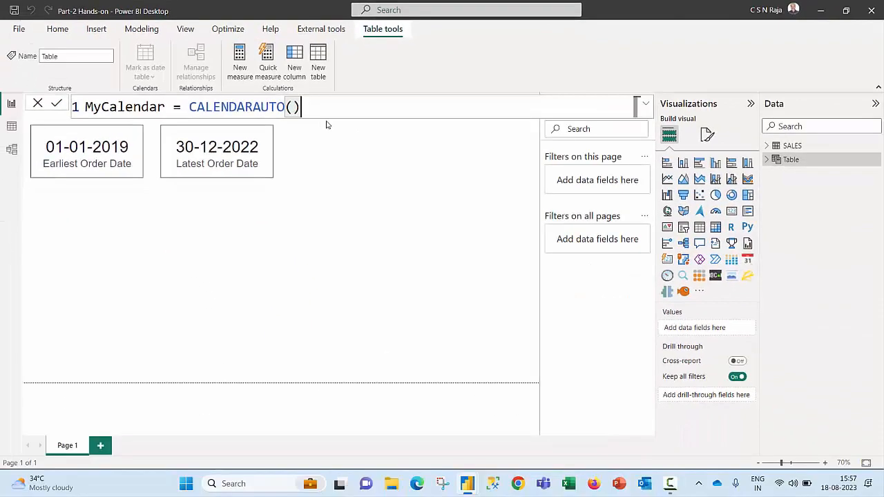
key(Return)
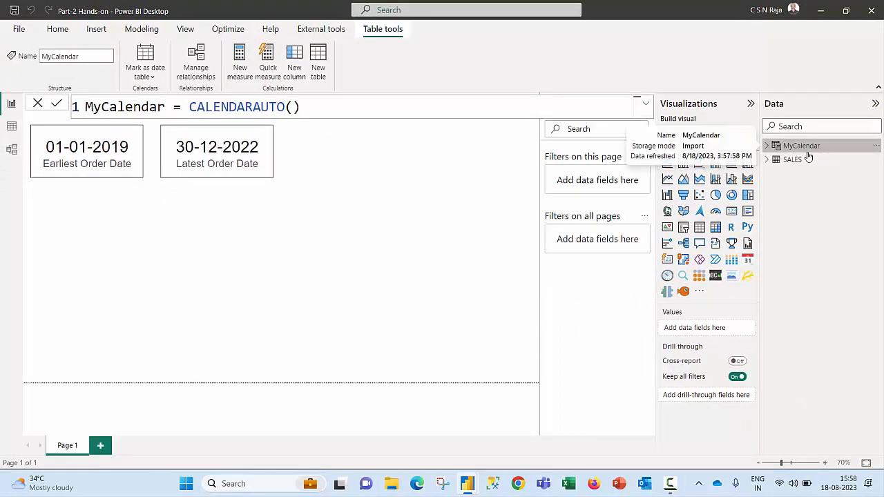
Step: Inspect the MyCalendar rows in the data view and mark the table as a date table using its Date column
click(11, 128)
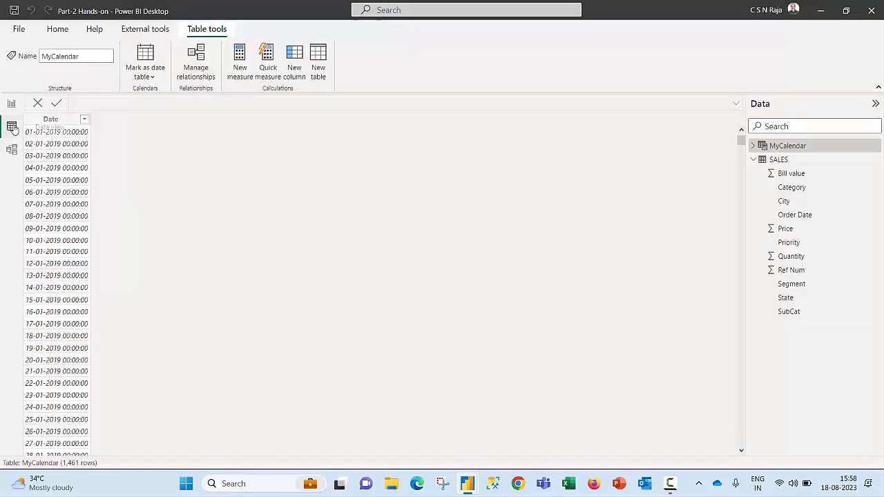
click(63, 124)
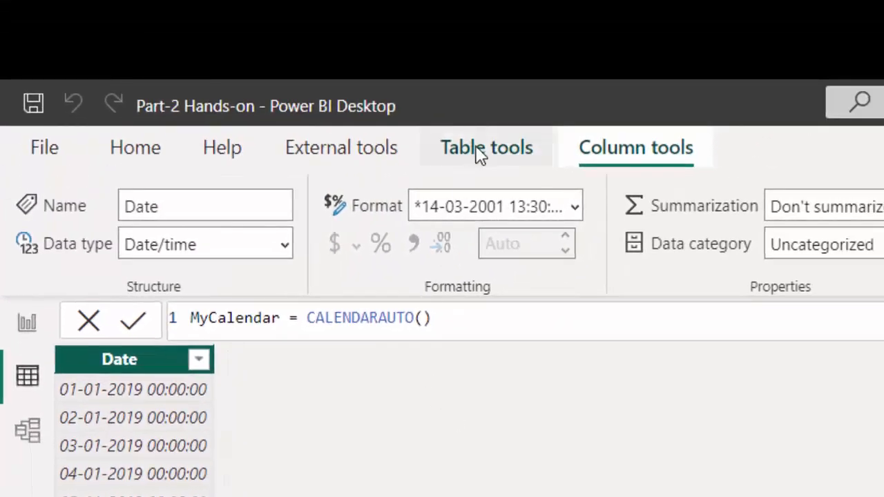
click(481, 153)
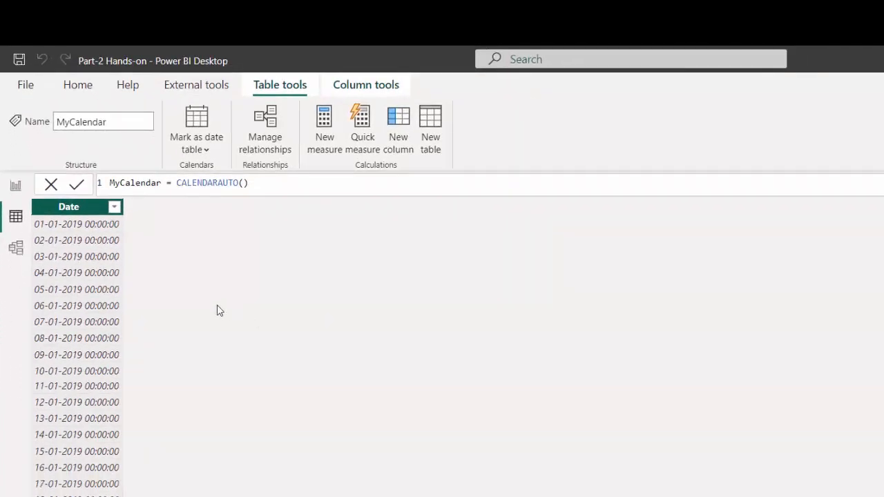
click(201, 151)
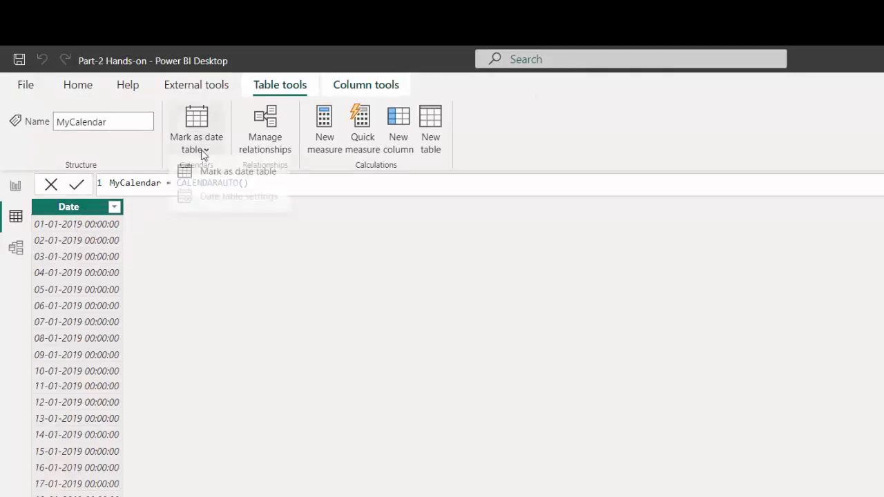
click(234, 177)
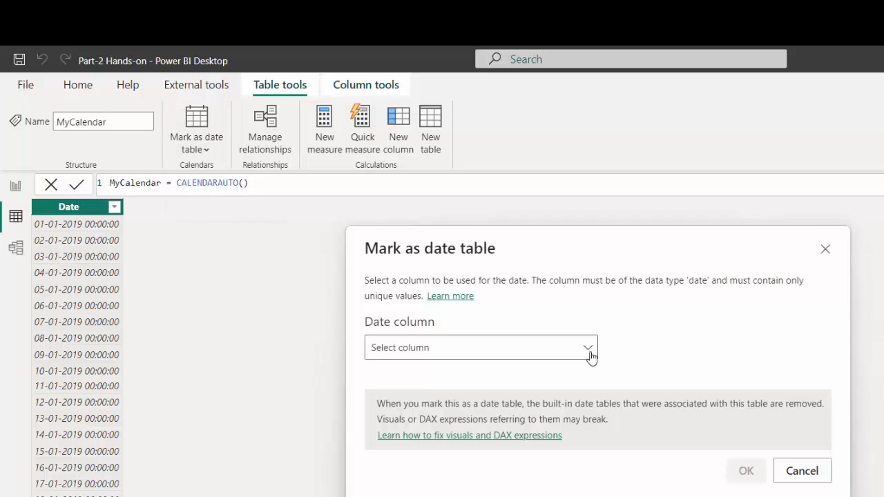
click(589, 354)
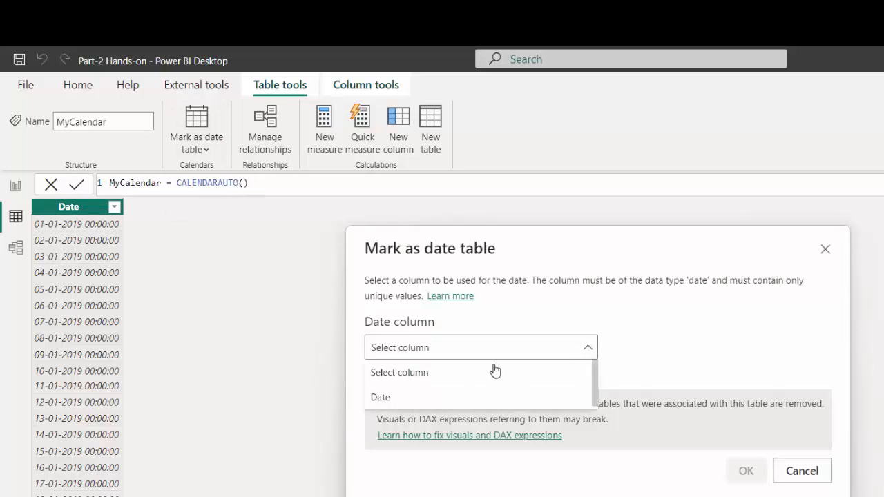
click(381, 396)
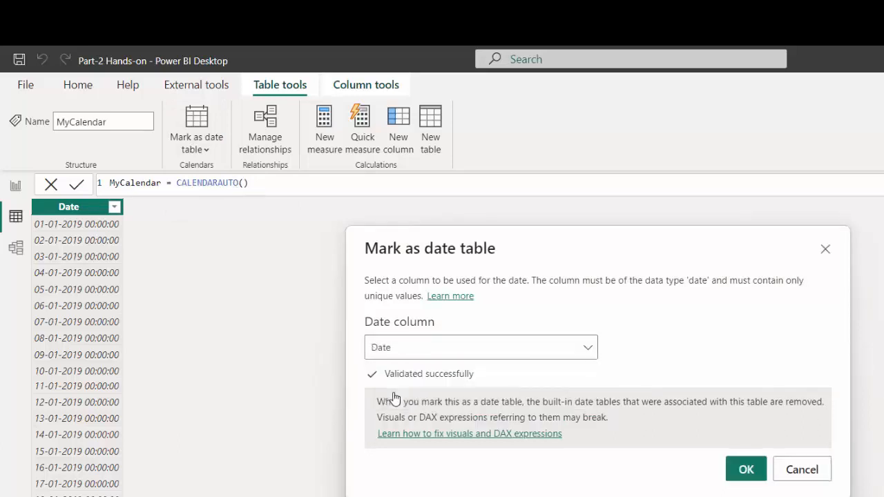
click(745, 471)
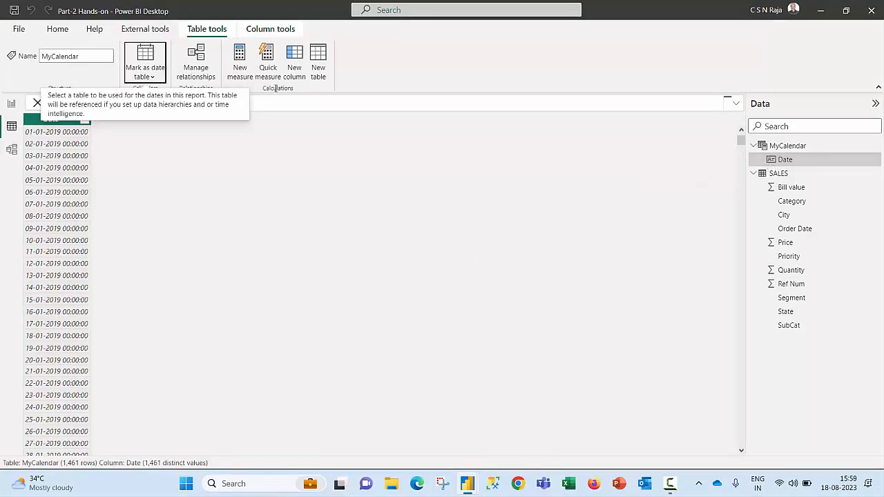
Step: Set the MyCalendar Date column's data type to Date and its format to 14-03-2001 (dd/mm/yyyy)
click(270, 29)
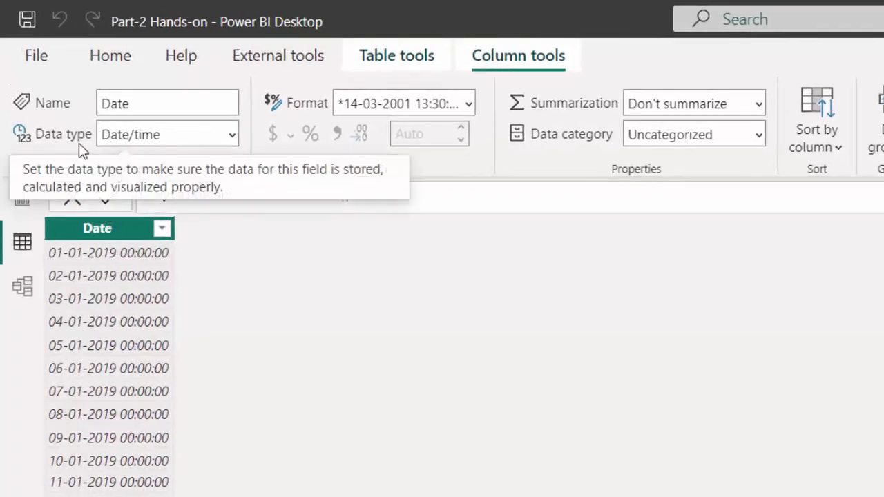
click(233, 136)
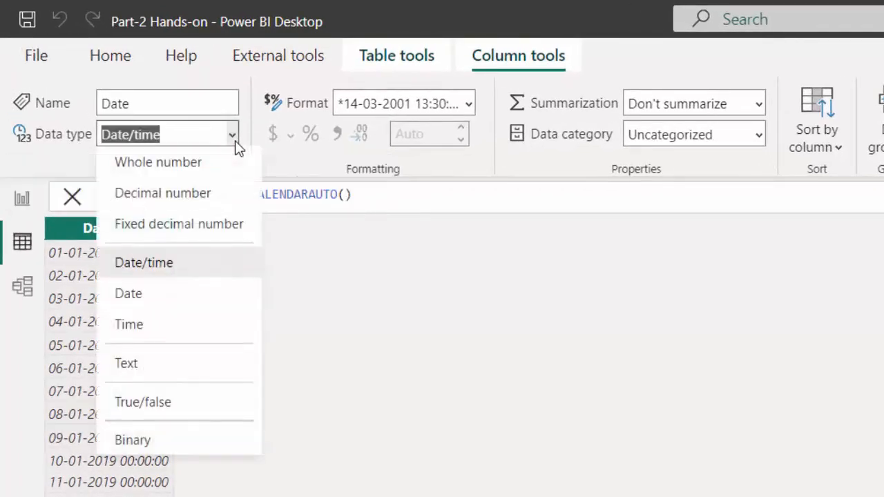
click(134, 297)
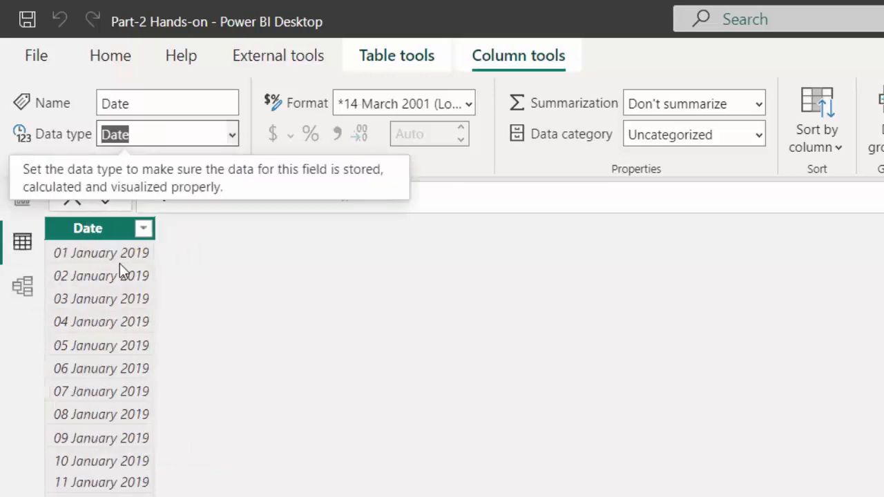
click(469, 106)
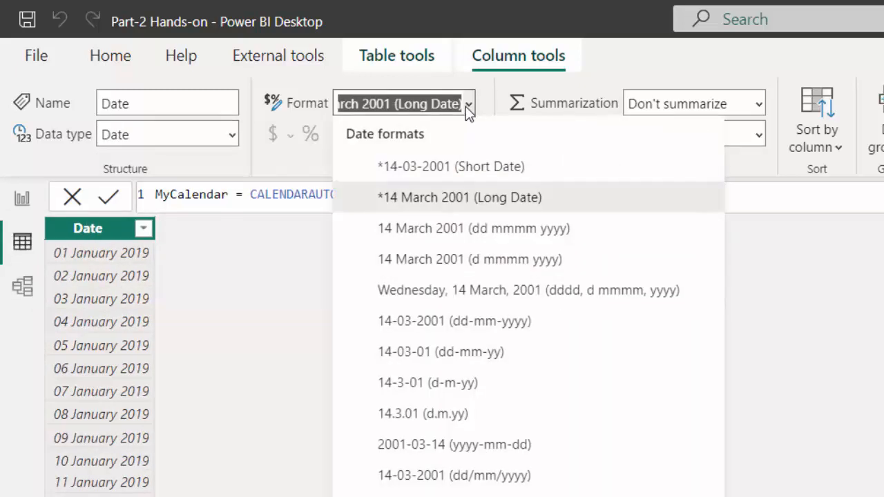
click(456, 476)
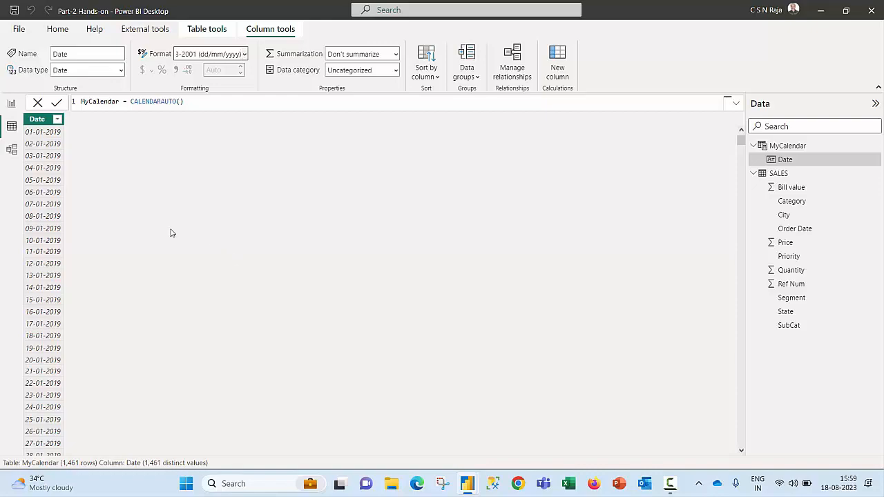
Step: Add a card with the earliest MyCalendar Date below the Earliest Order Date card, and duplicate it for the Latest Date
click(11, 103)
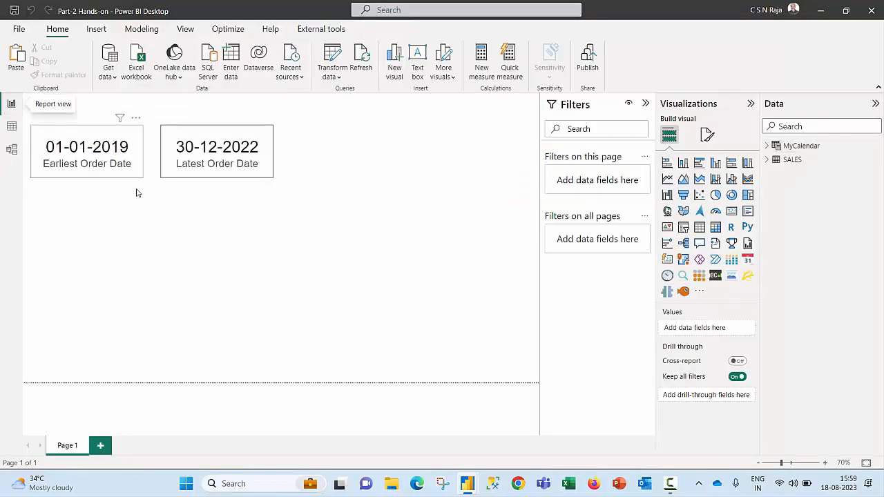
click(801, 146)
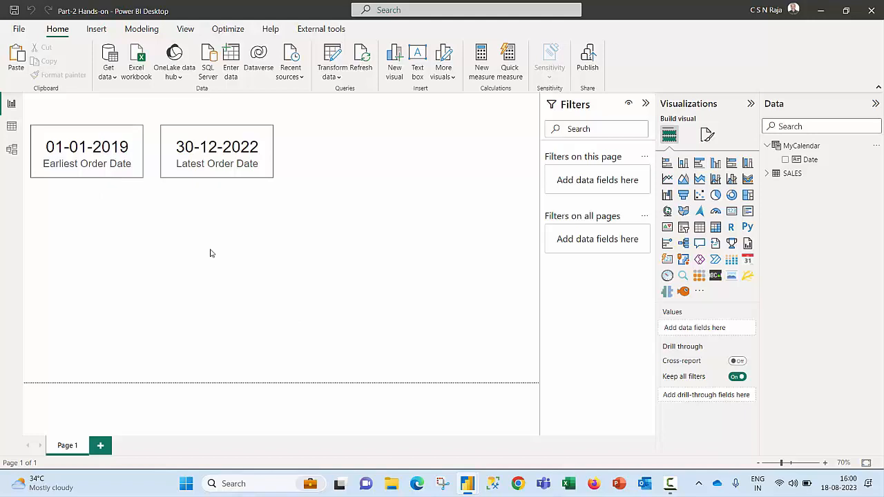
click(734, 215)
click(785, 159)
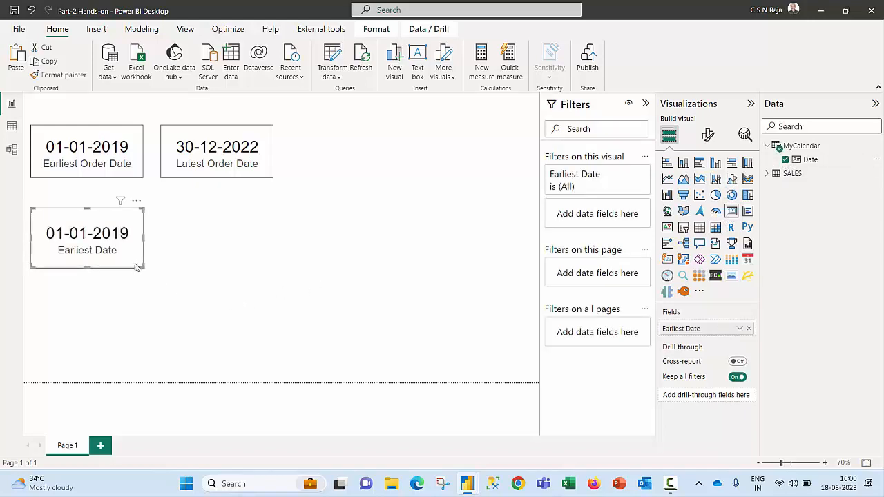
key(ctrl+c)
key(ctrl+v)
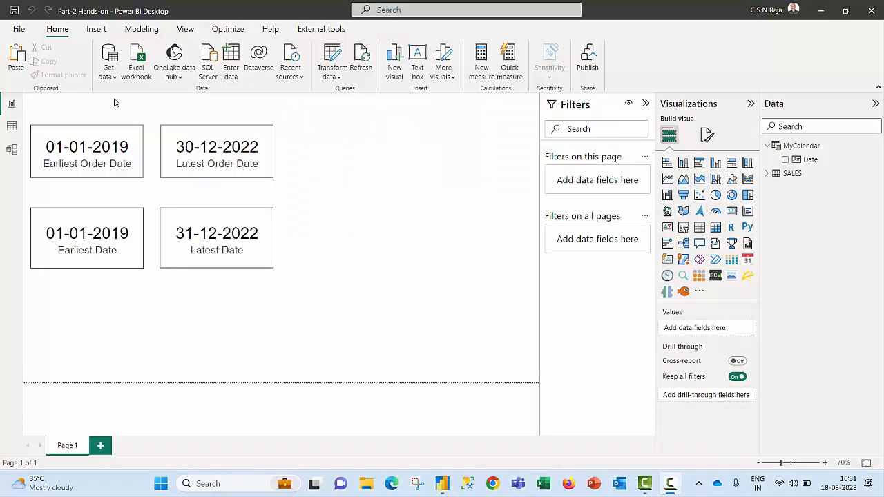
Step: Change the table formula to MyCalendar = CALENDARAUTO(3) and check the date cards on the report page
click(16, 130)
click(372, 110)
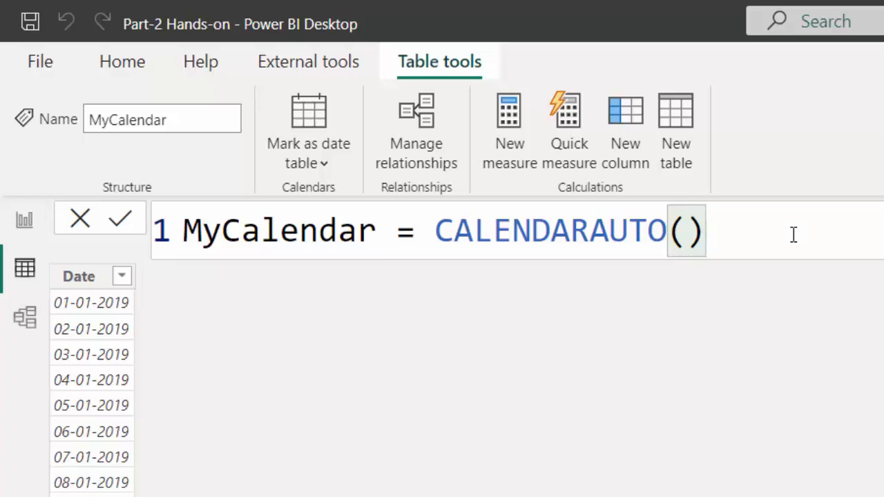
key(BackSpace)
key(BackSpace)
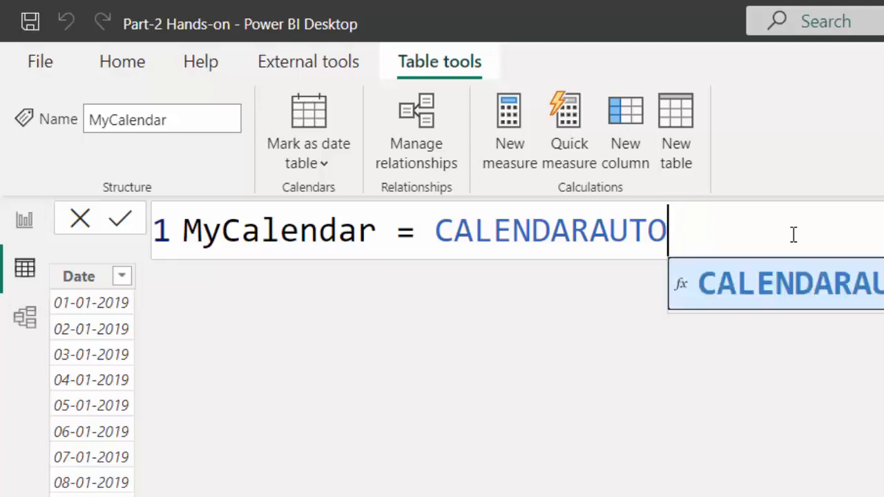
text(()
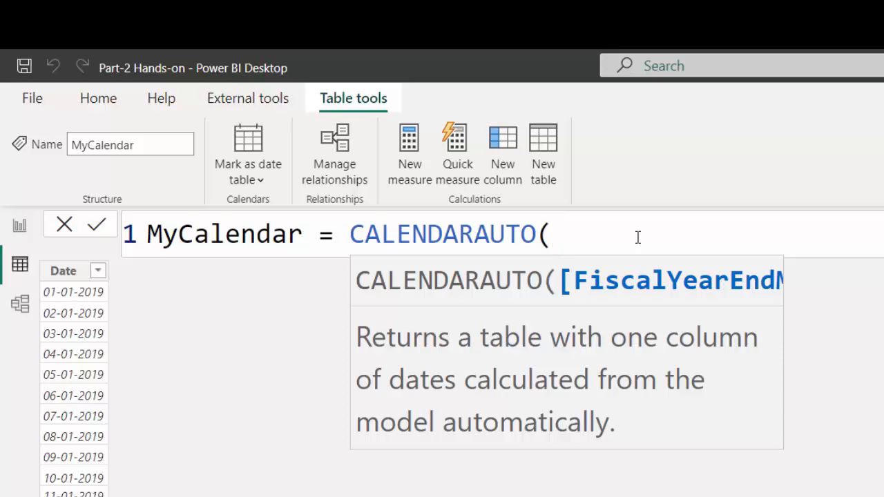
text(3))
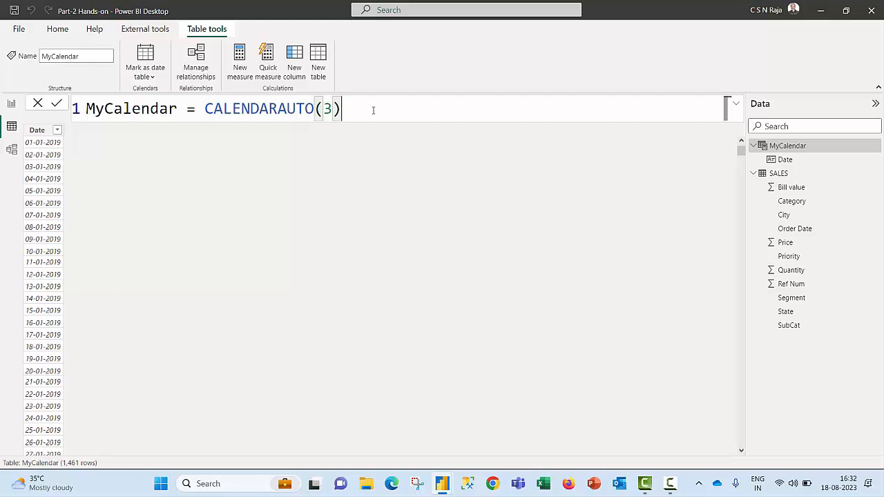
key(Return)
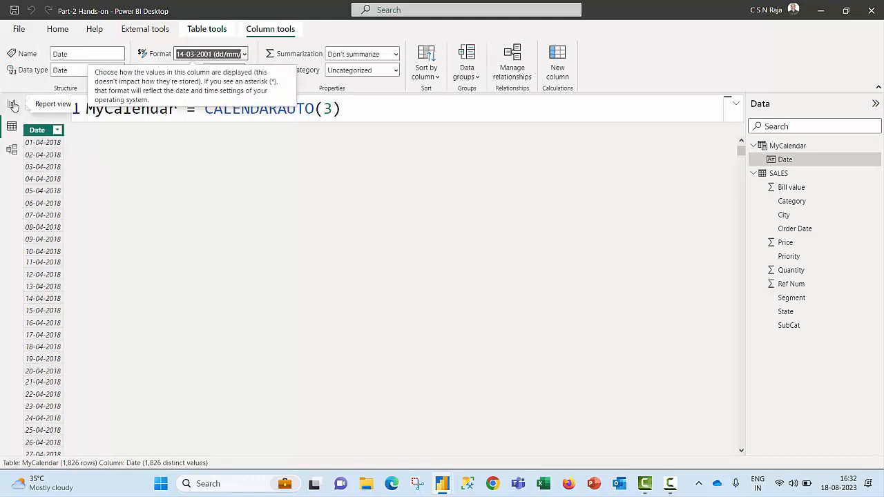
click(12, 104)
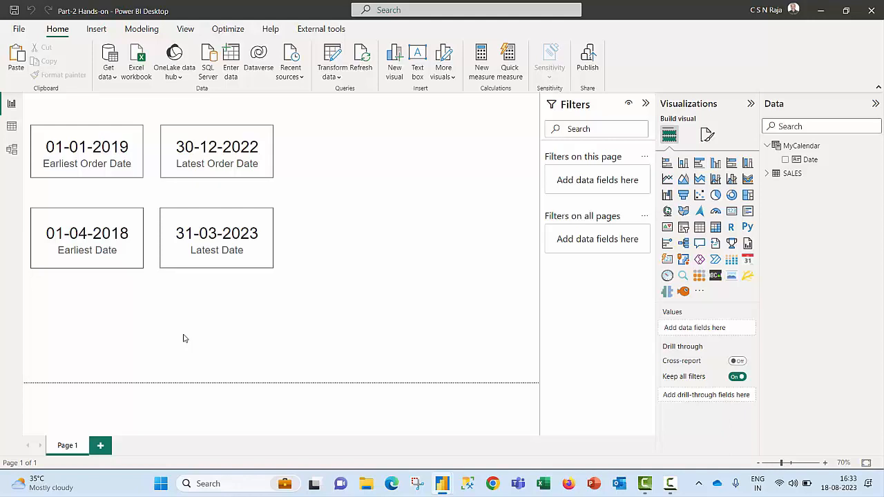
Step: Expand the SALES fields on the report page, and change the table formula to MyCalendar = CALENDARAUTO(6)
click(792, 173)
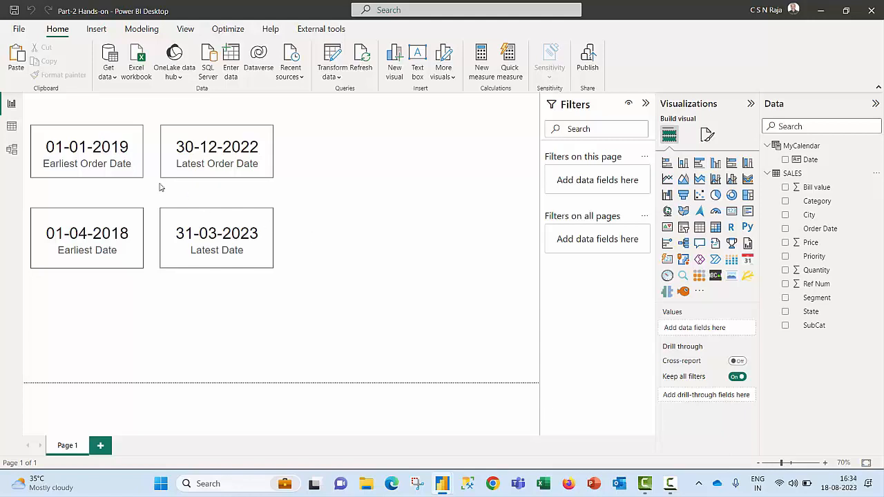
click(12, 127)
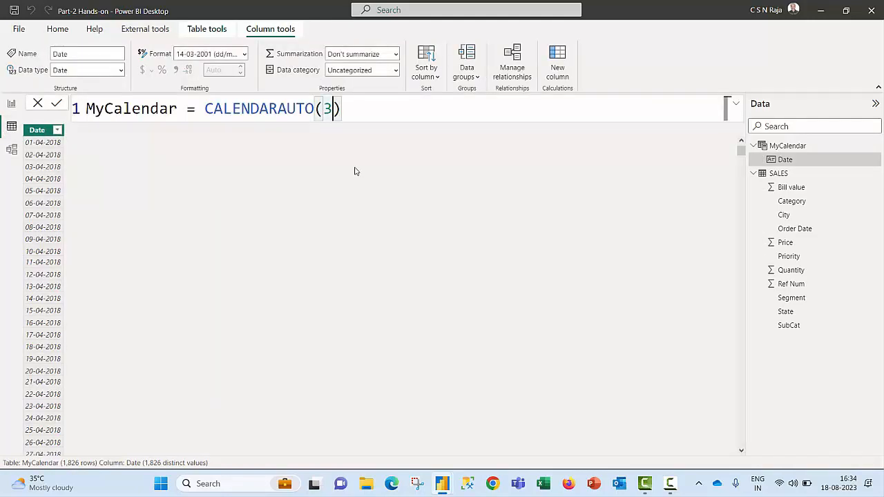
key(BackSpace)
text(6)
key(Return)
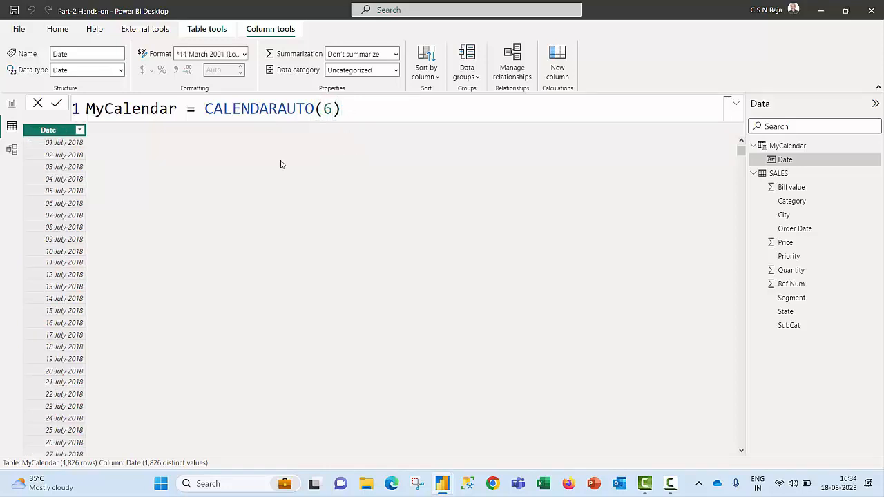
Step: Switch to the July to June Calendar report and check which months belong to Q-1 and Q-2, leaving no quarter selected
mouse_move(445, 487)
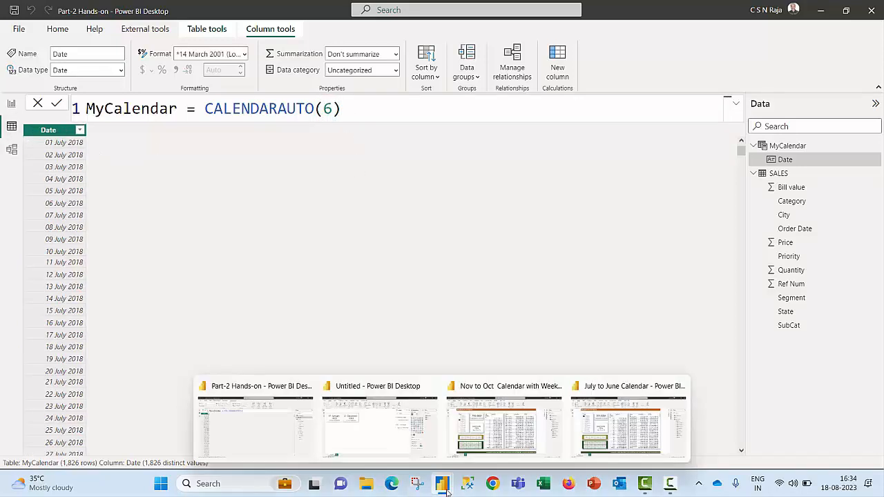
click(592, 433)
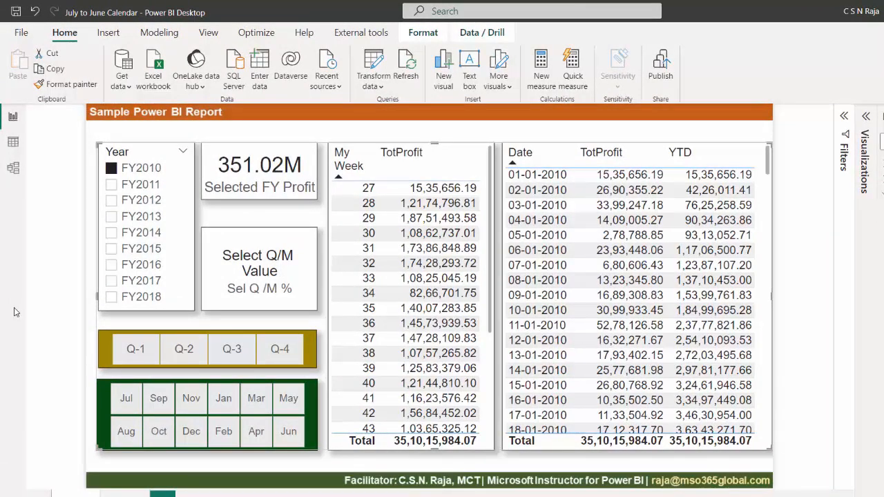
click(141, 352)
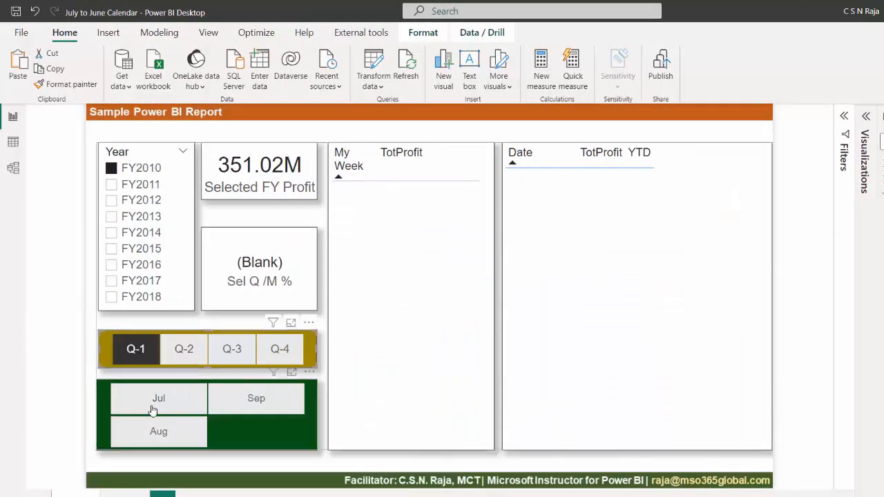
click(182, 352)
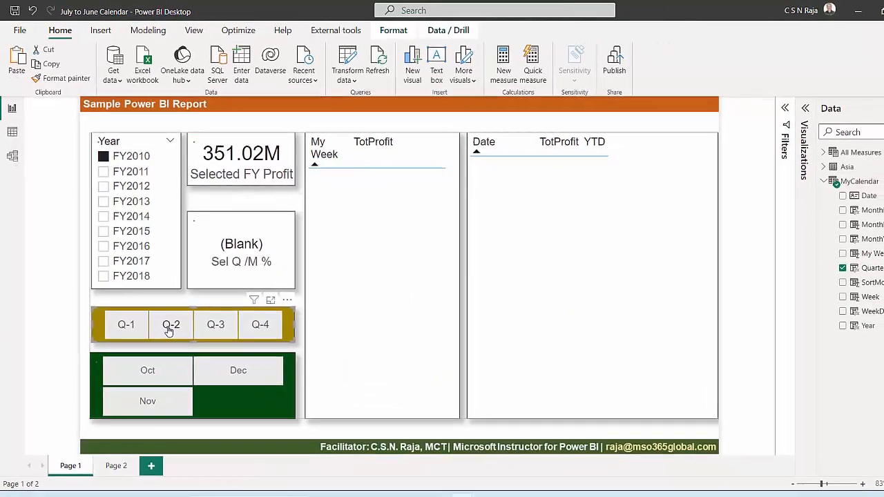
click(169, 330)
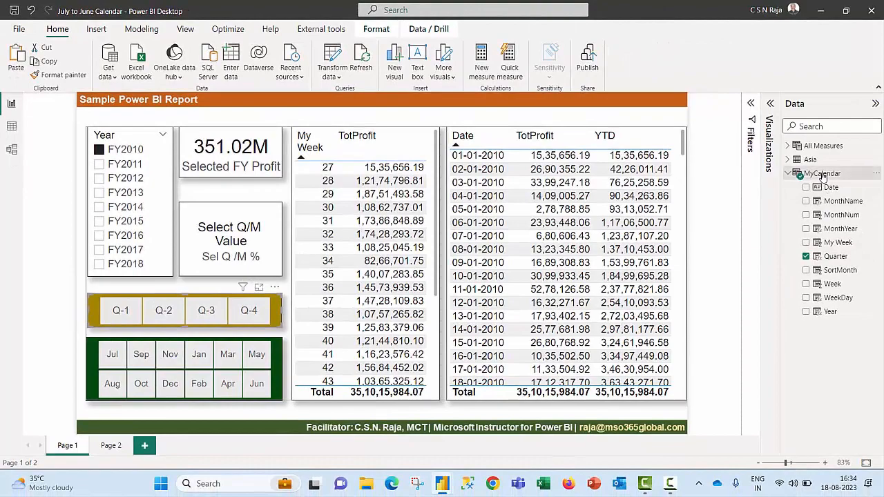
Step: Display the formula behind the MyCalendar table in the July to June report and enlarge its text
click(822, 174)
click(831, 187)
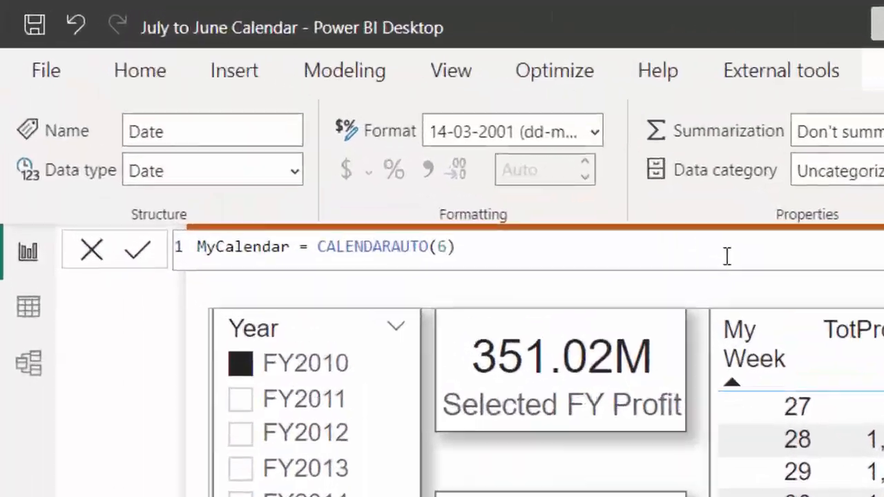
click(419, 146)
scroll(419, 147, up, 8)
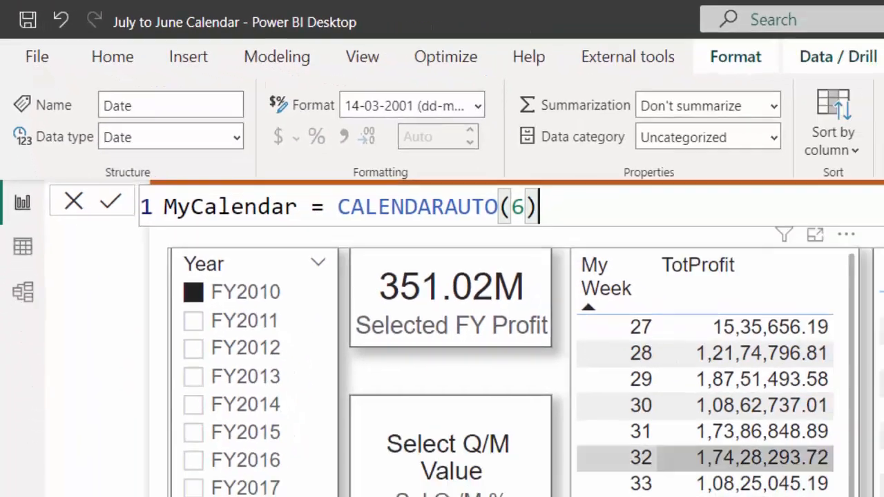
Step: Switch to the Nov to Oct Calendar with Week report and display its MyCalendar table formula
mouse_move(442, 483)
click(546, 455)
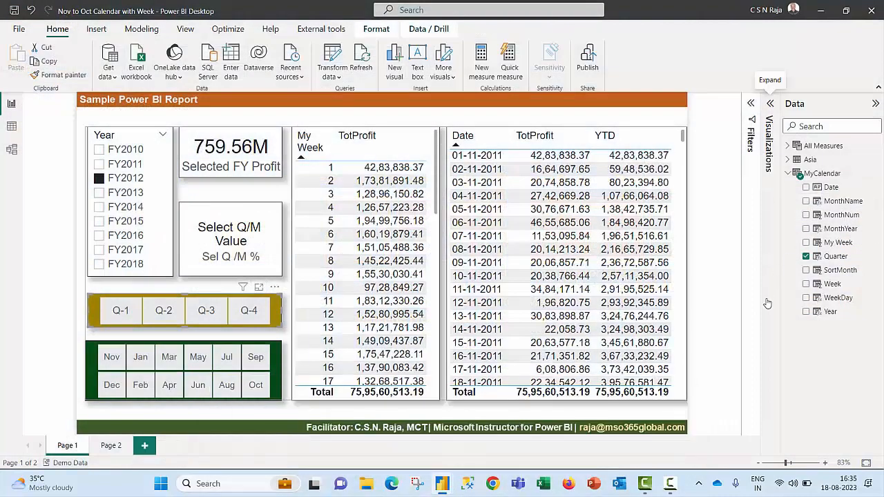
click(822, 173)
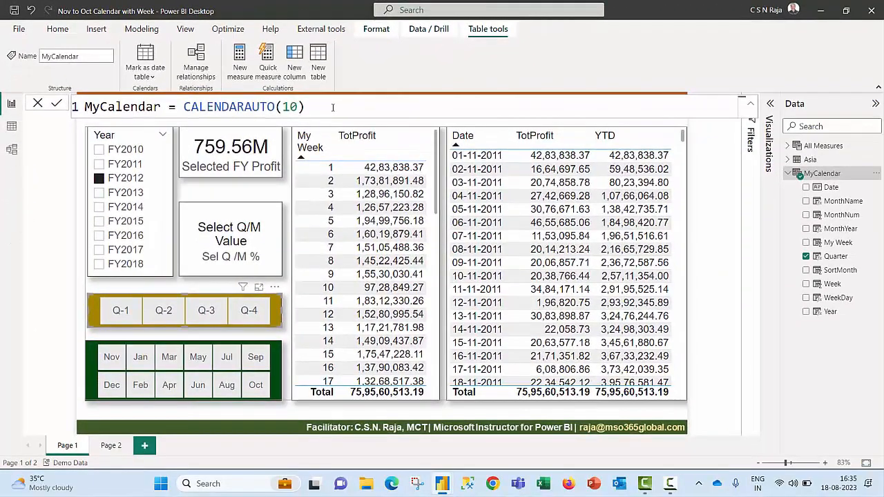
Step: Switch to the Part-2 Hands-on report and change the table formula to MyCalendar = CALENDARAUTO(3)
mouse_move(441, 483)
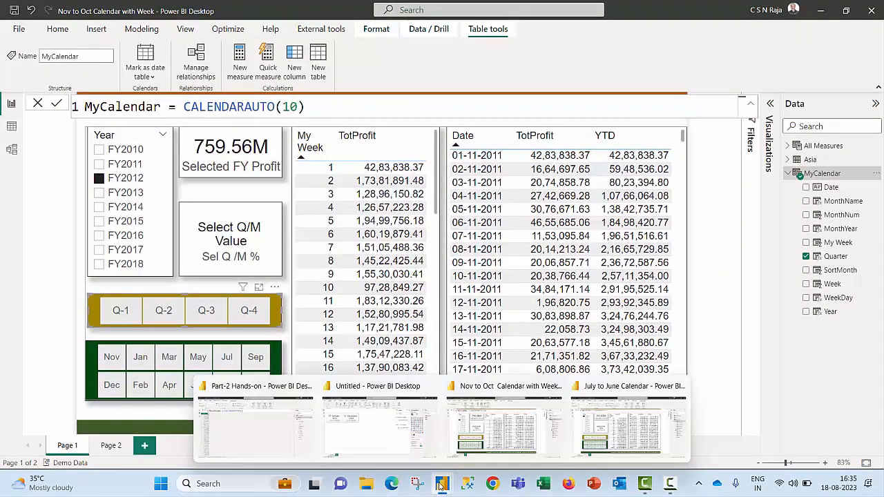
click(265, 430)
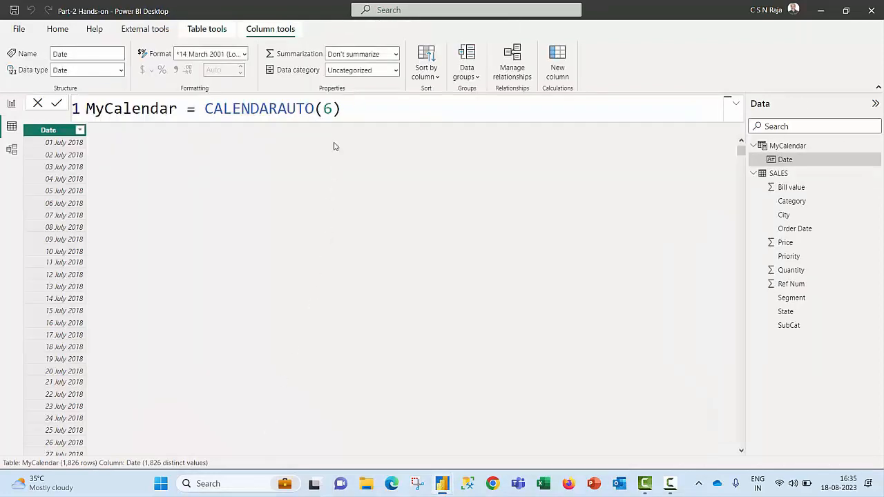
click(332, 109)
key(BackSpace)
text(3)
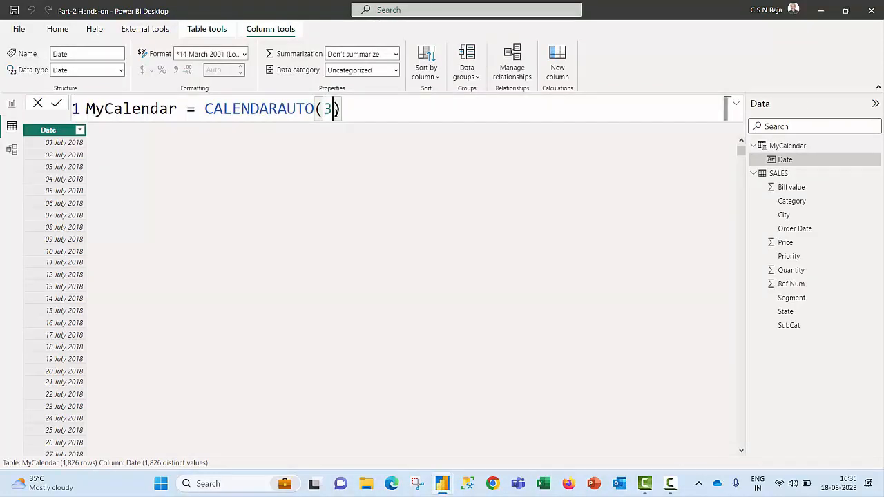
key(Return)
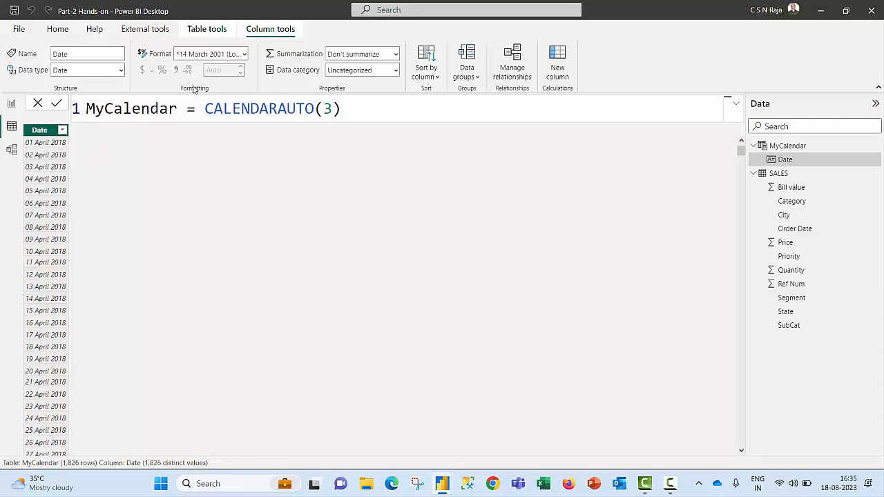
Step: Format the MyCalendar Date column as 14-03-2001 (dd/mm/yyyy) and go to the report page to check the date cards
click(243, 54)
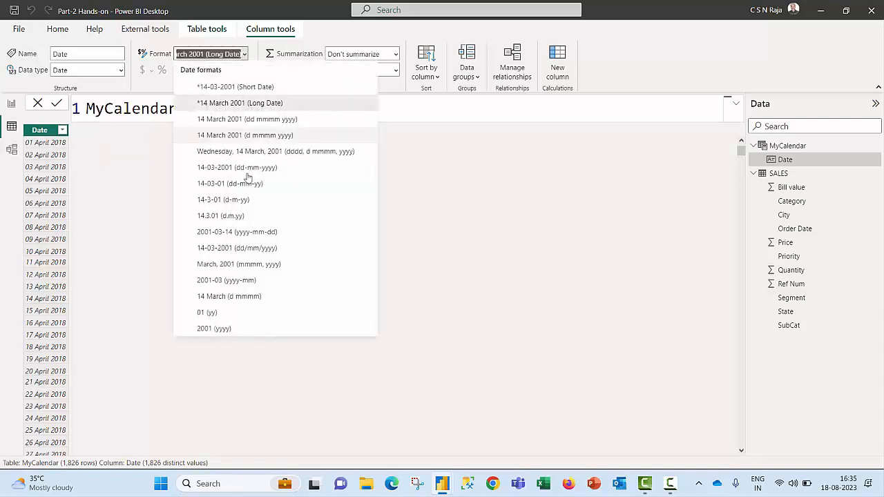
click(233, 250)
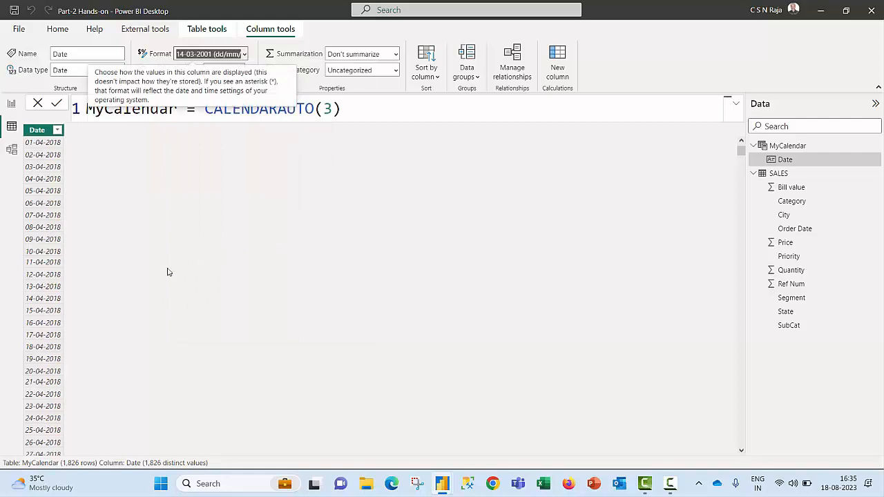
click(12, 105)
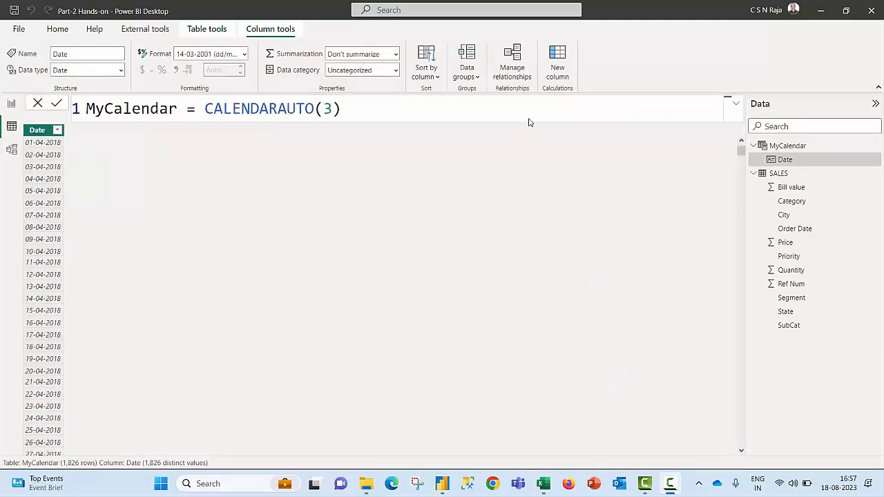
Step: Add a calculated column to MyCalendar with the formula Year = YEAR([Date])
click(557, 63)
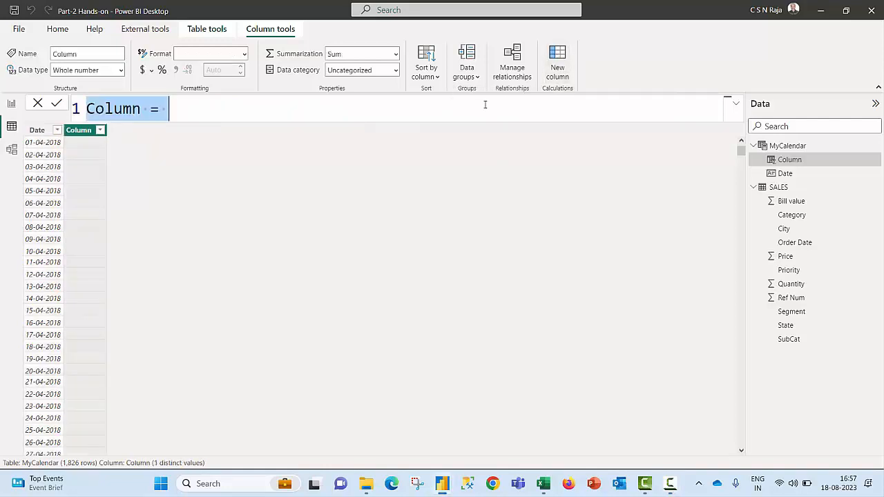
text(y)
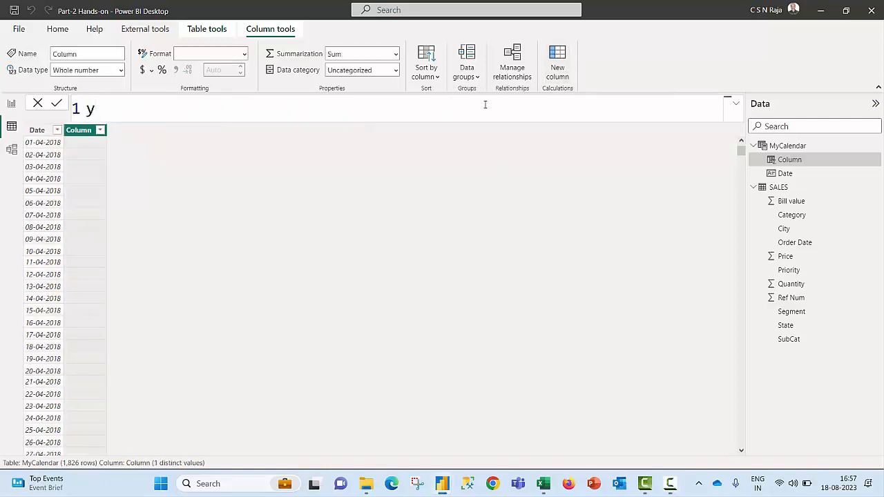
key(BackSpace)
text(Year = YE)
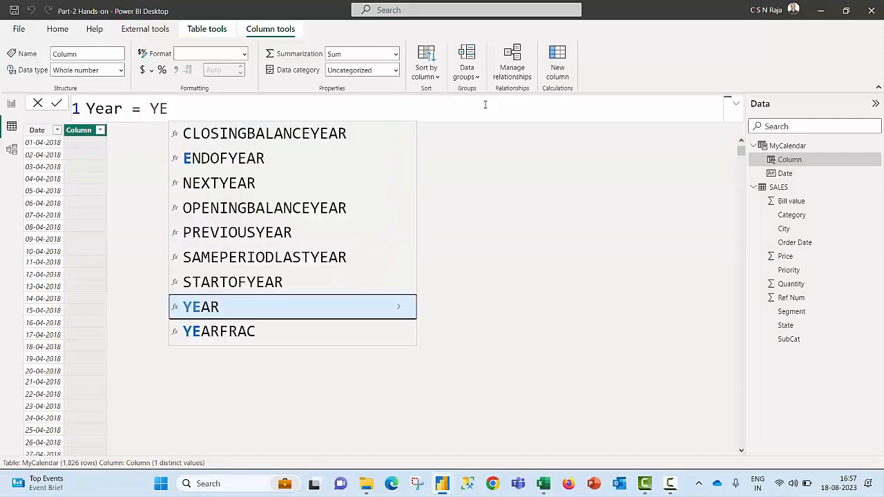
key(Tab)
text([)
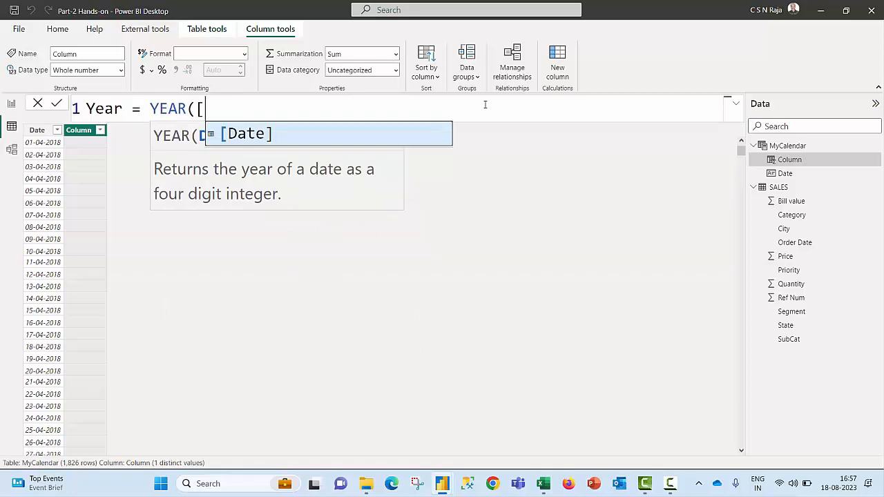
key(Tab)
text())
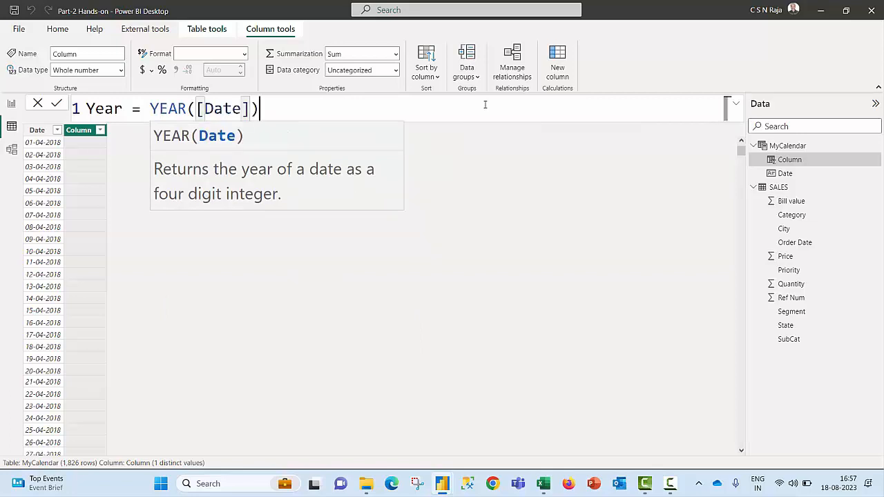
key(Return)
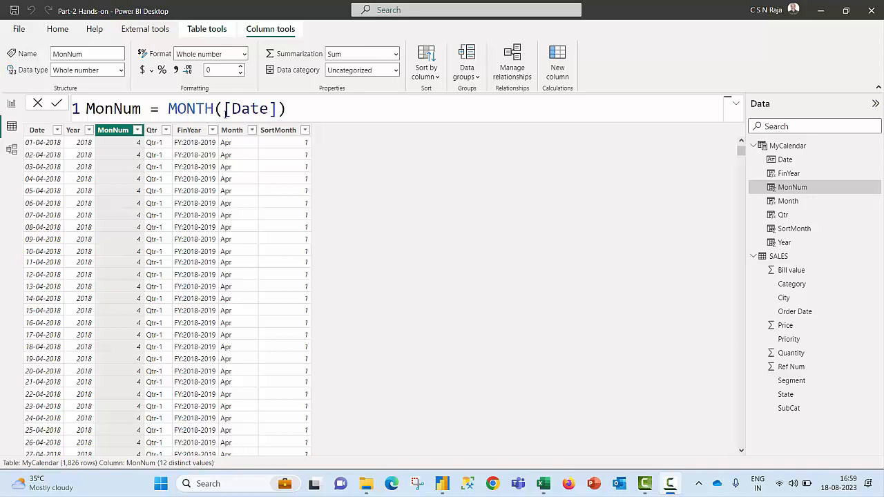
Step: Review the formulas behind the Qtr, FinYear, Month and SortMonth columns of the MyCalendar table
click(151, 132)
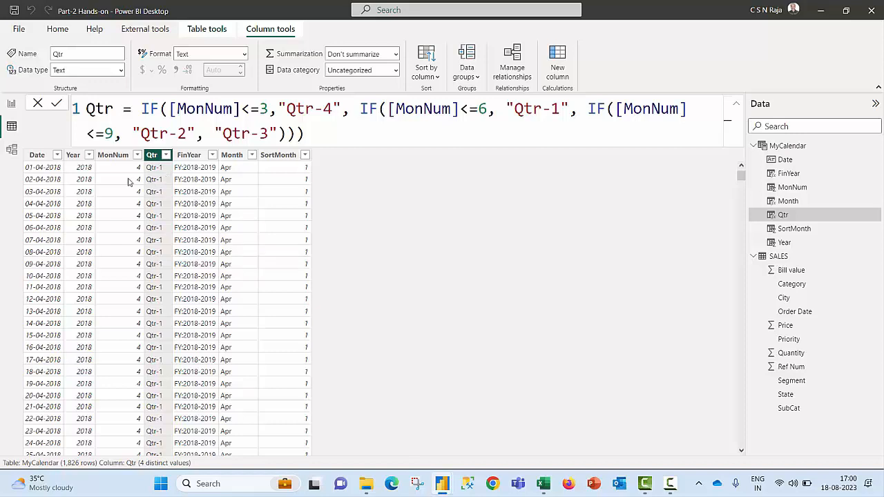
click(191, 158)
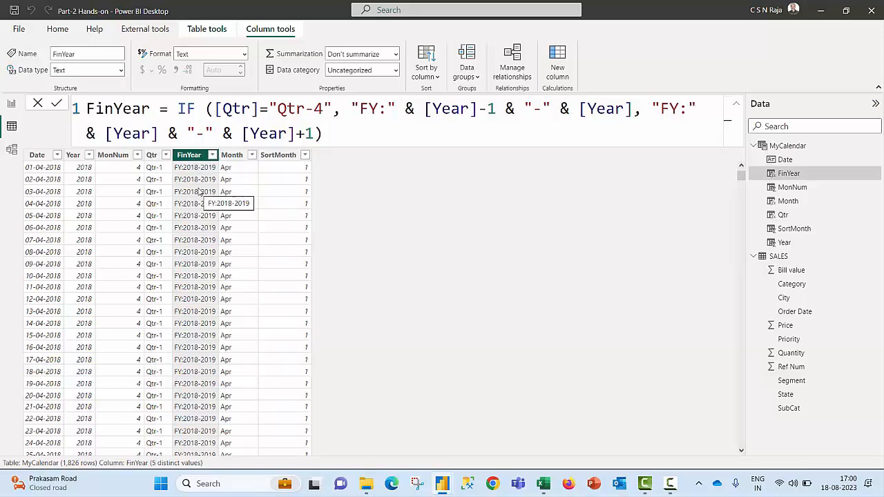
click(235, 155)
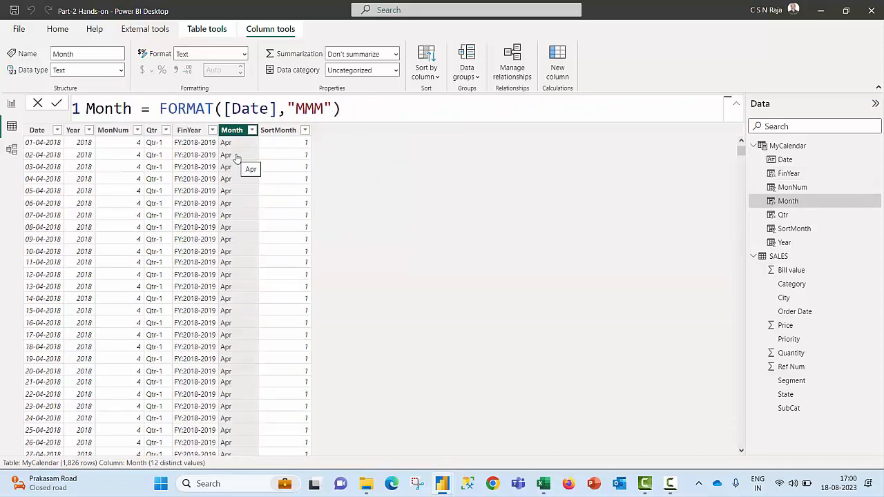
click(283, 130)
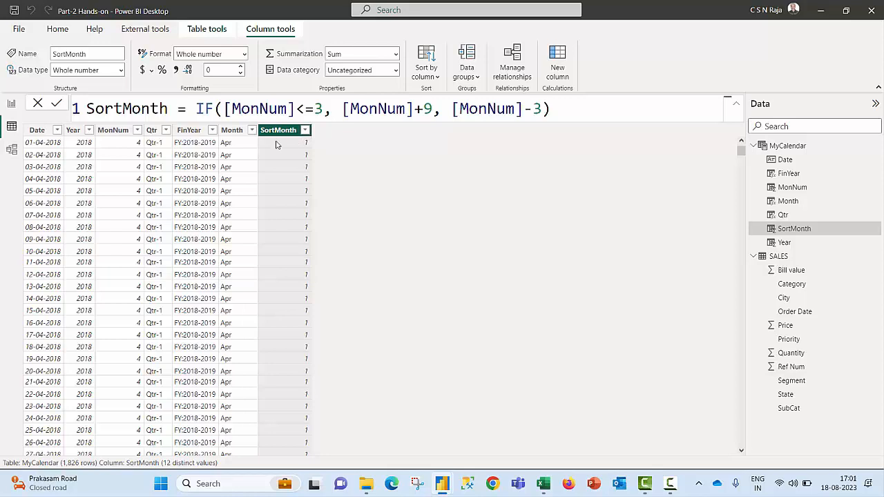
Step: Add a second report page and insert a slicer on it showing the MyCalendar Month field
click(16, 107)
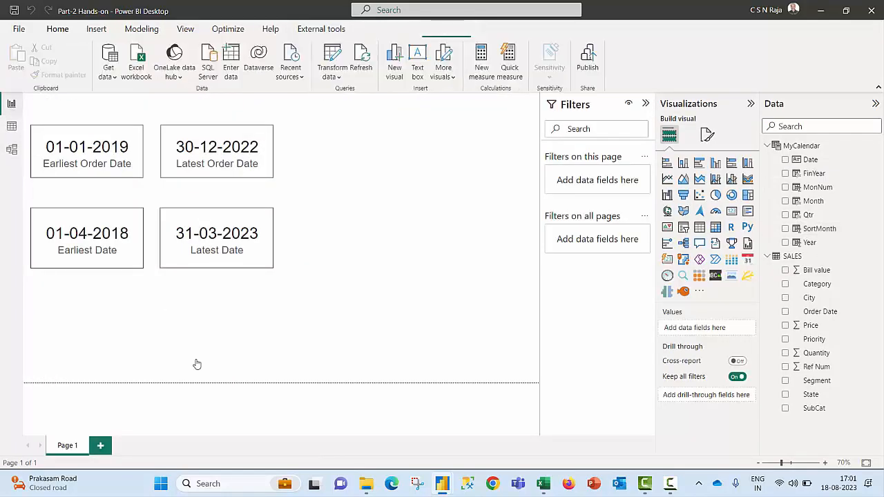
click(101, 445)
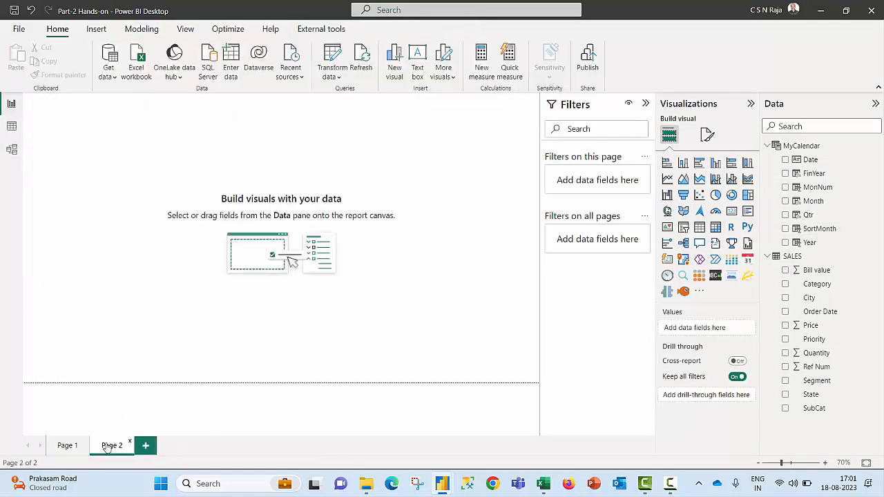
click(683, 228)
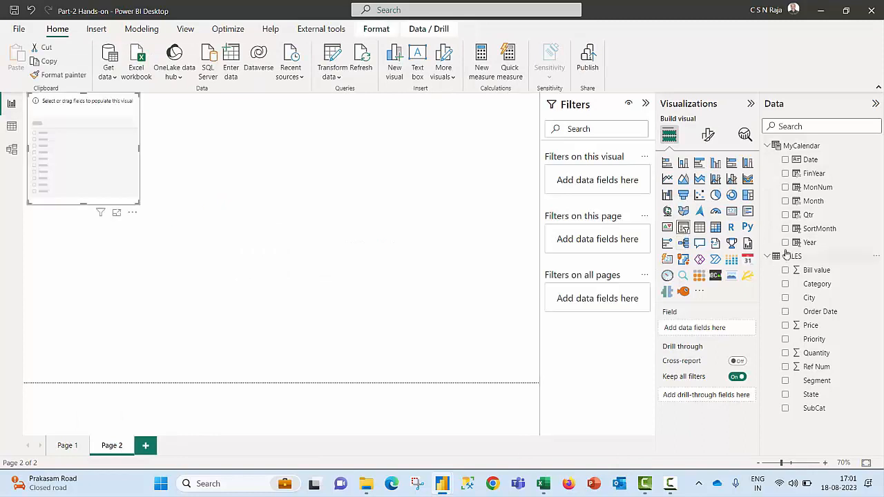
click(785, 201)
Step: Resize the Month slicer into a tall, narrow box that fits all twelve months
drag(164, 282, 172, 356)
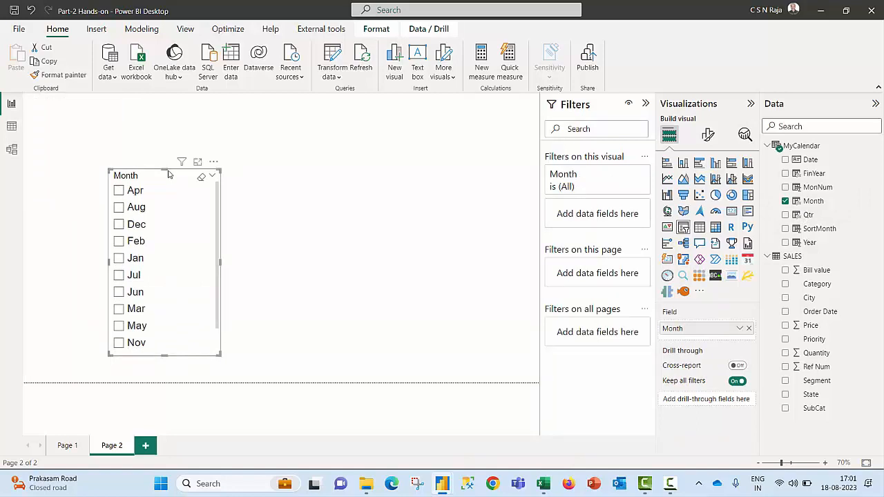
drag(163, 169, 170, 135)
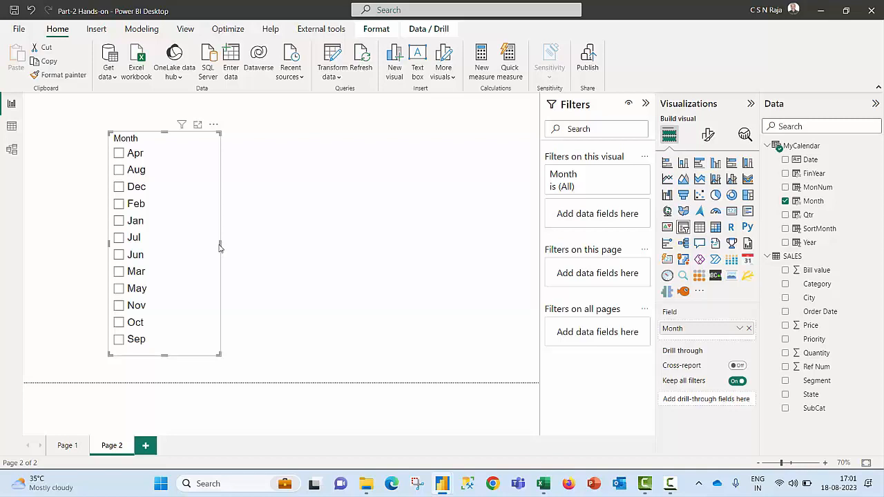
drag(220, 246, 178, 246)
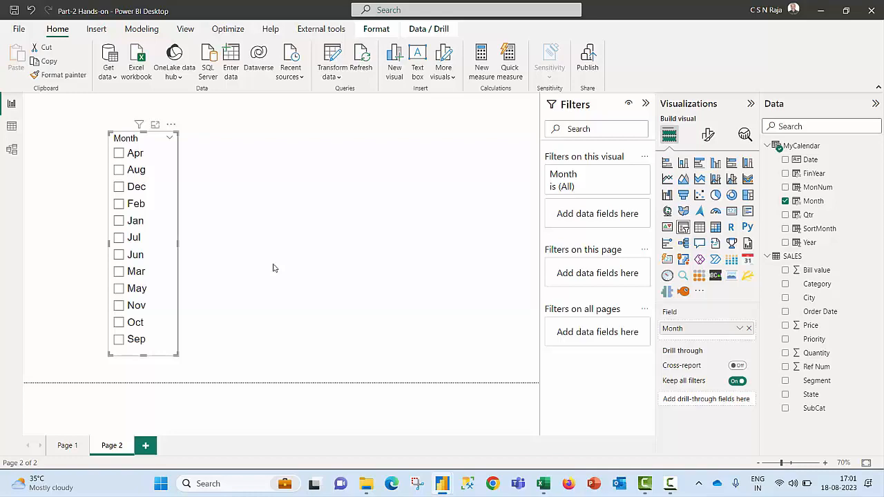
Step: Sort the MyCalendar Month column by SortMonth and return to the report to check the slicer's month order
click(11, 128)
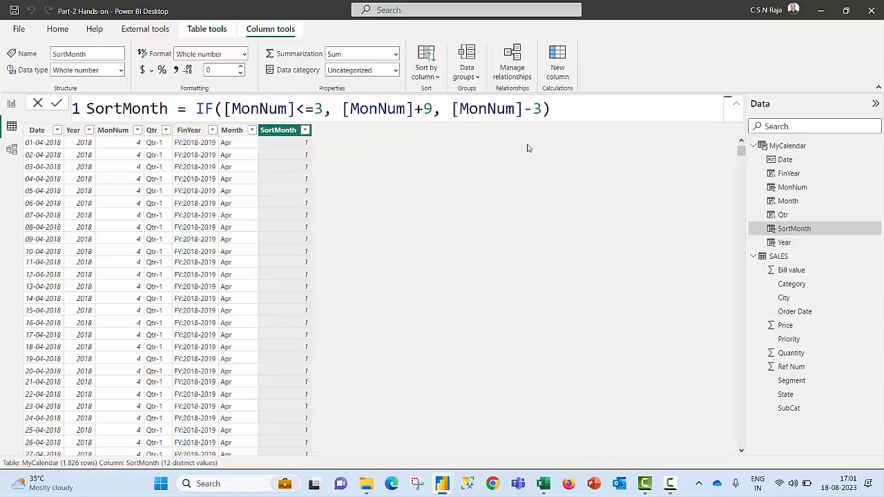
click(232, 130)
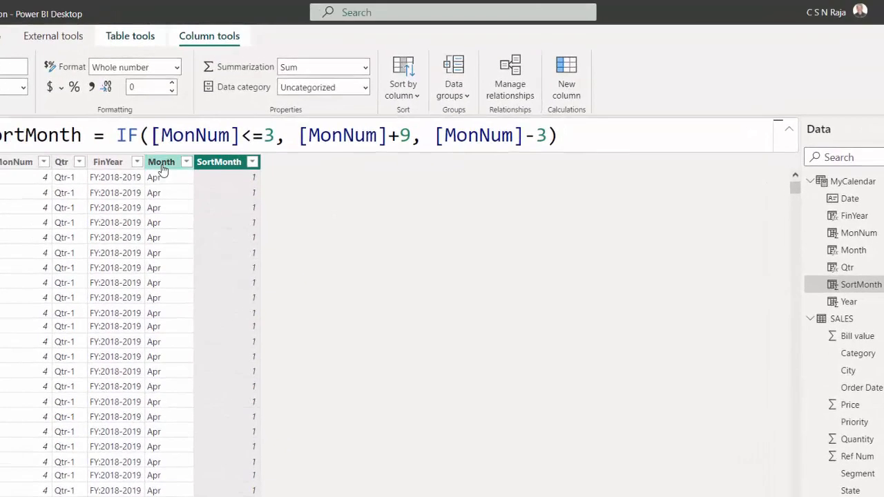
click(442, 105)
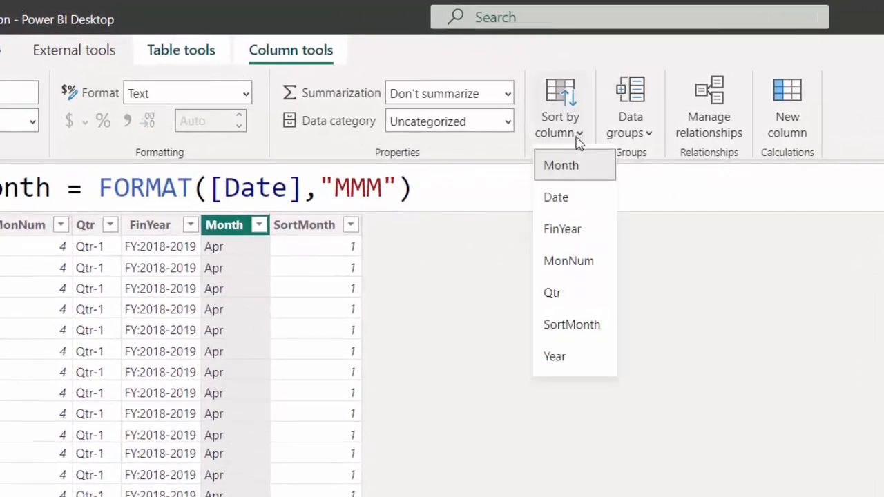
click(568, 328)
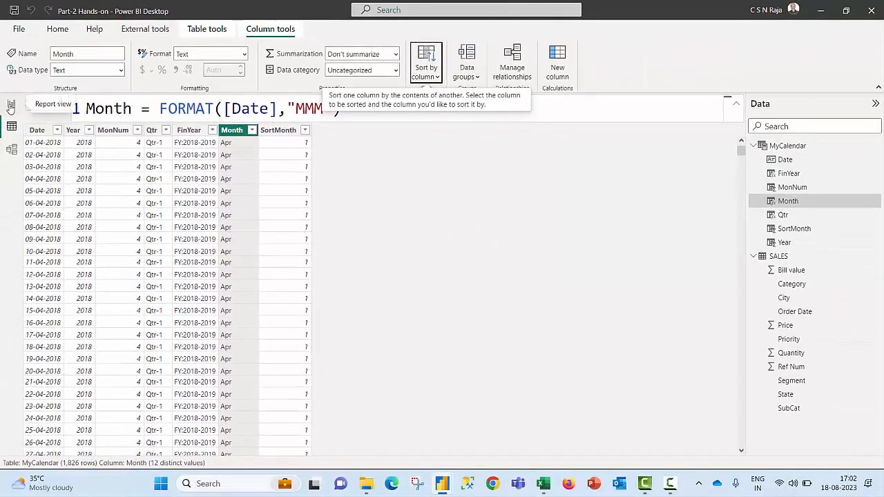
click(11, 105)
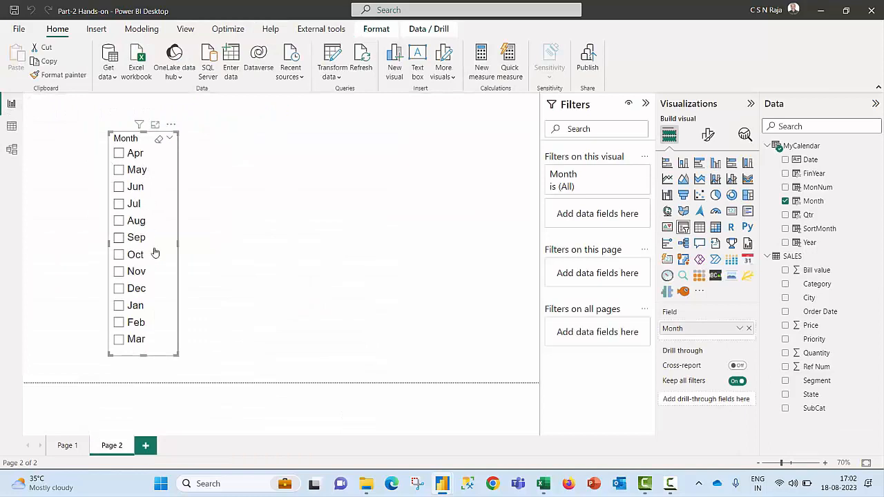
Step: Shift the Month slicer aside and add a FinYear slicer beside it, widened and shortened to fit its values
drag(180, 126, 251, 124)
click(322, 204)
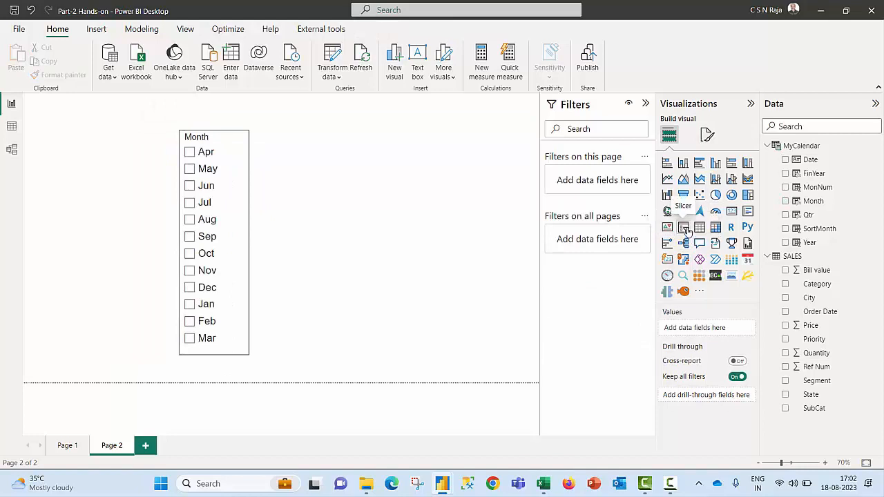
click(684, 227)
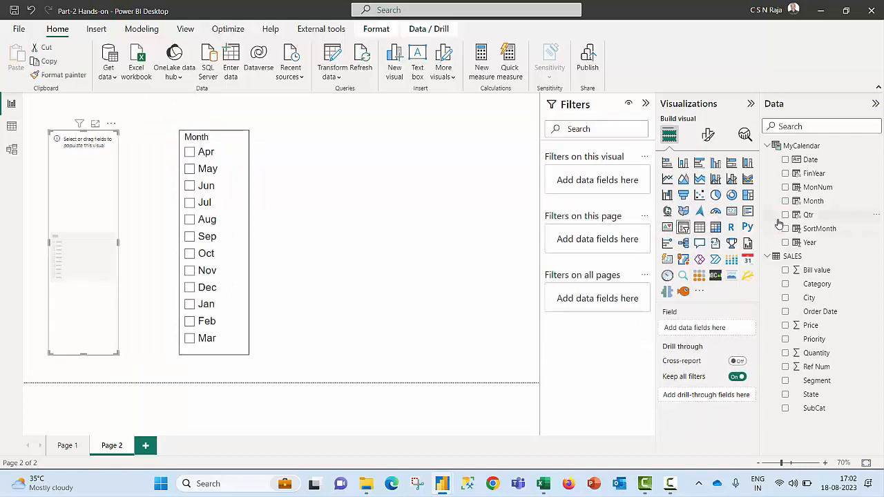
click(785, 173)
drag(118, 242, 147, 242)
drag(103, 354, 118, 237)
click(374, 309)
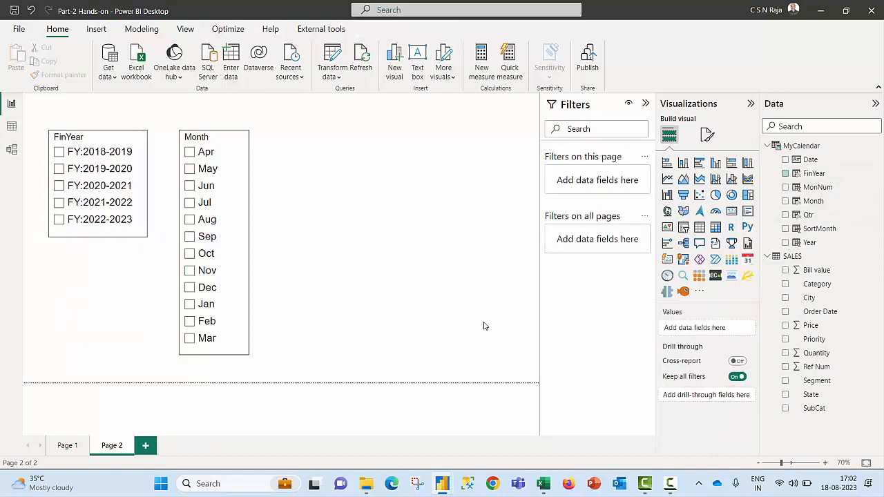
Step: Add a Qtr slicer below the FinYear slicer and check which months belong to Qtr-1 and Qtr-2, leaving no quarter selected
click(684, 228)
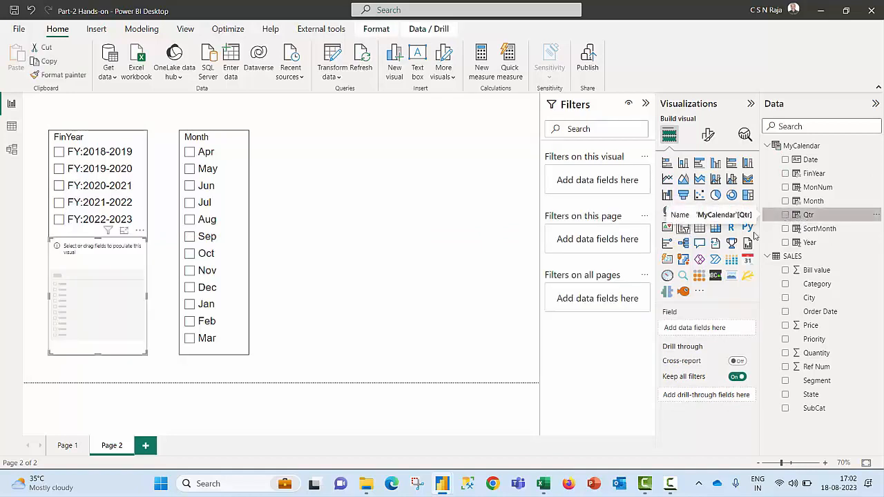
click(784, 215)
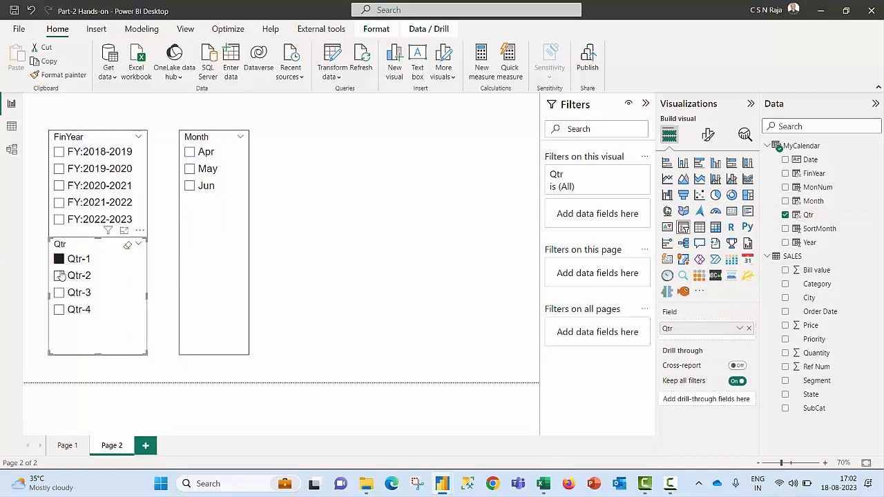
click(60, 276)
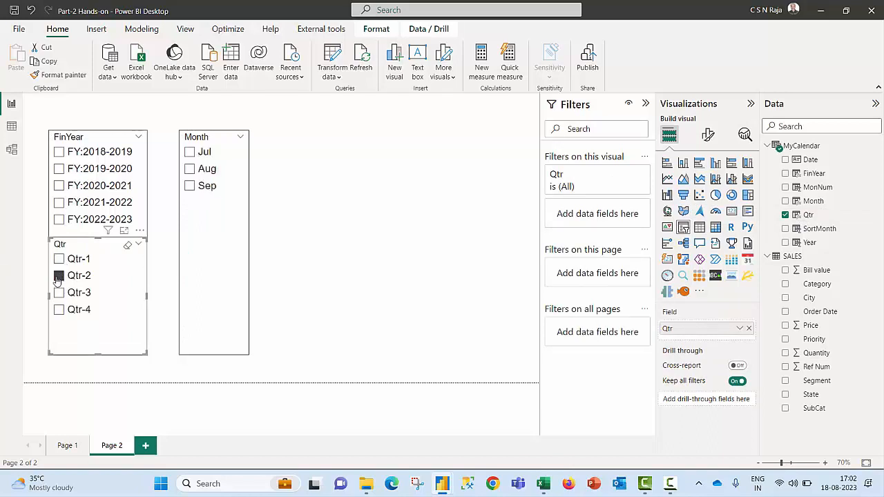
click(59, 276)
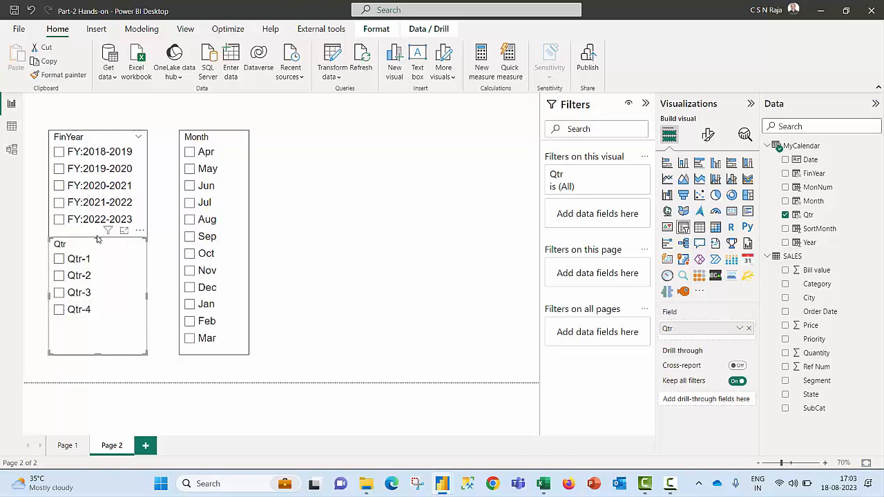
Step: Leave a small gap between the FinYear and Qtr slicers, and rearrange the model view so MyCalendar sits left of SALES
drag(99, 233, 99, 251)
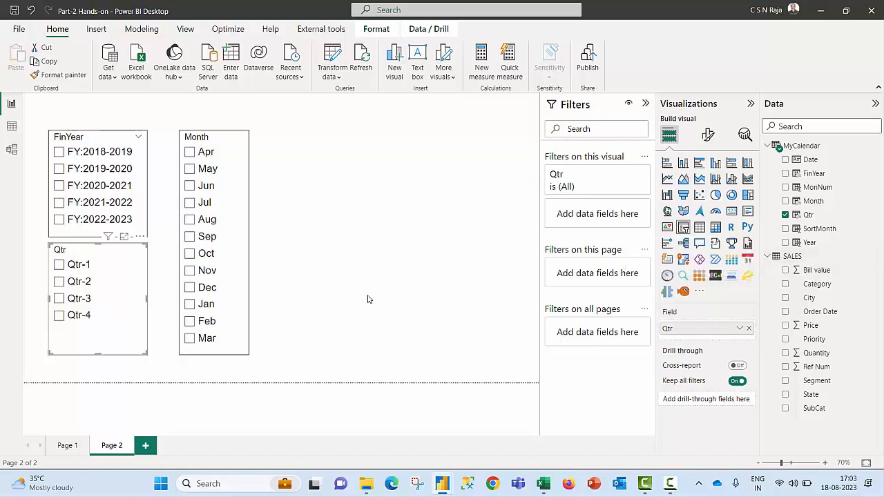
click(12, 149)
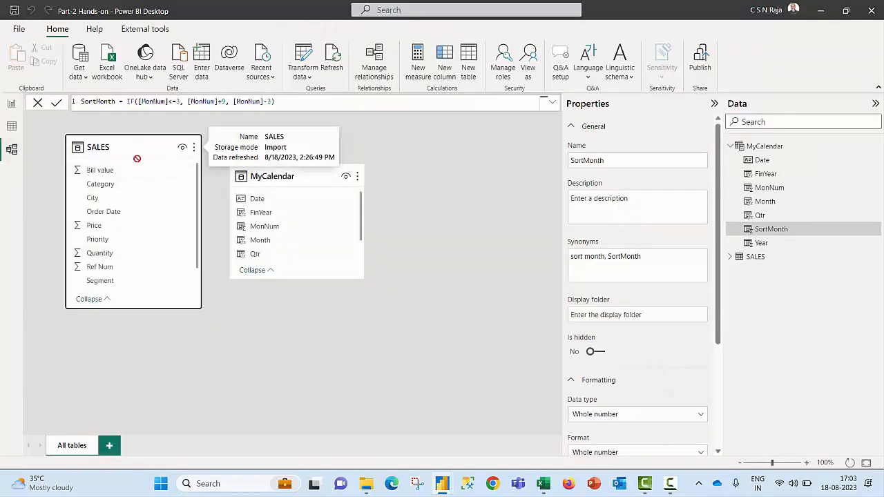
drag(142, 146, 452, 216)
drag(304, 175, 141, 153)
drag(414, 212, 311, 155)
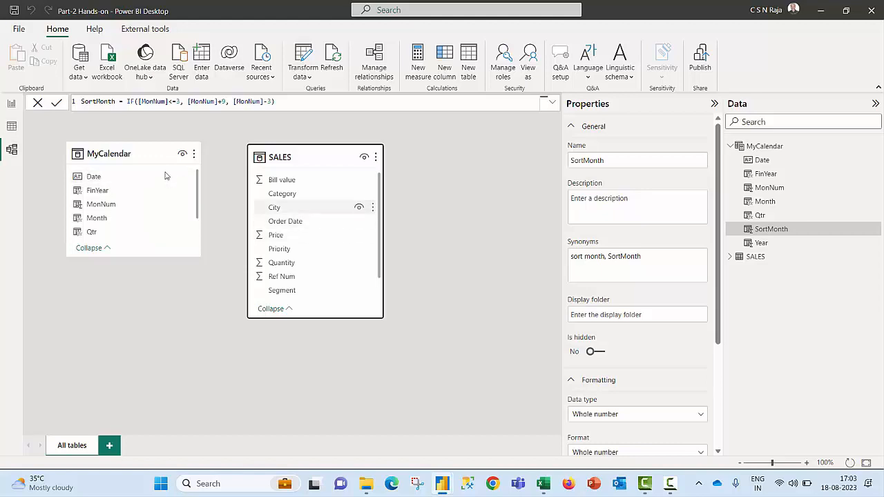
Step: Relate the MyCalendar Date column to Order Date in SALES, space the two tables further apart, and return to the report
drag(96, 179, 304, 221)
drag(386, 183, 385, 186)
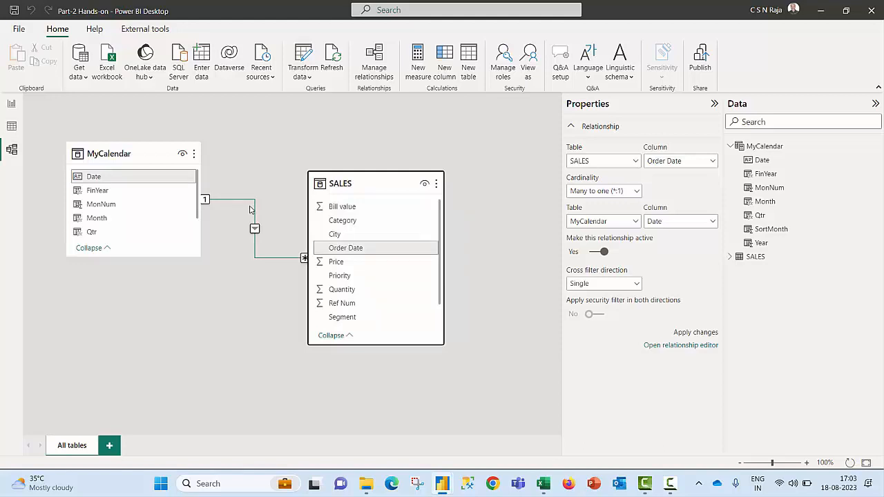
click(13, 107)
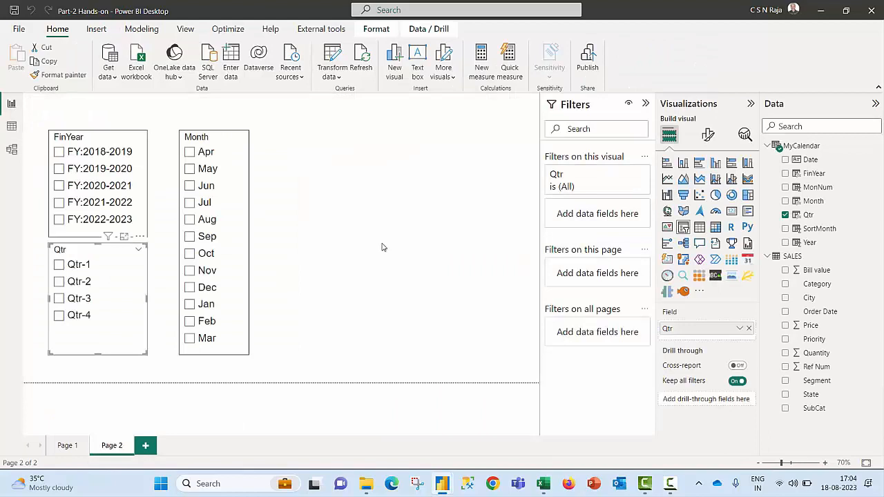
Step: Add a matrix with FinYear, Qtr and Month as rows and the sum of Bill value as values, expanding FY:2019-2020
click(404, 256)
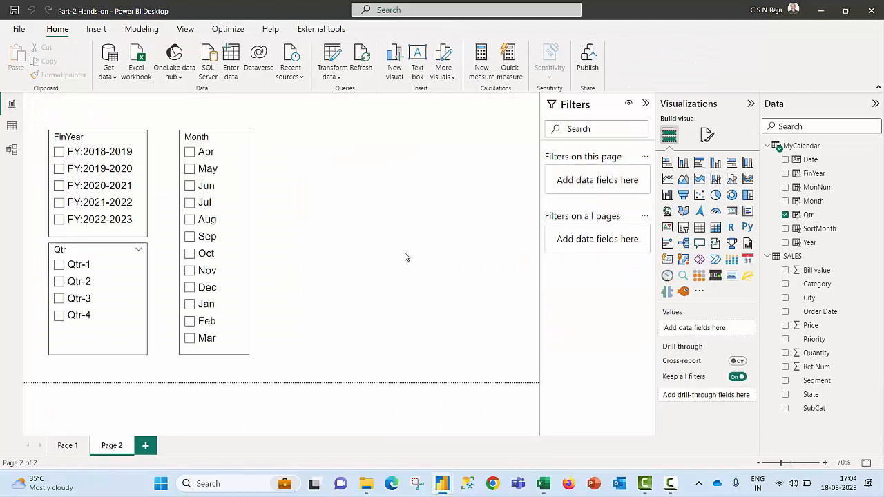
click(715, 227)
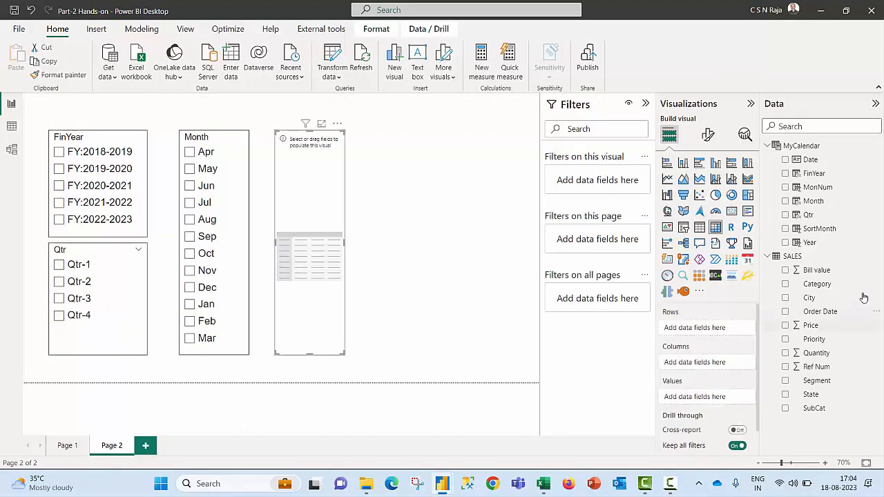
click(785, 174)
click(785, 271)
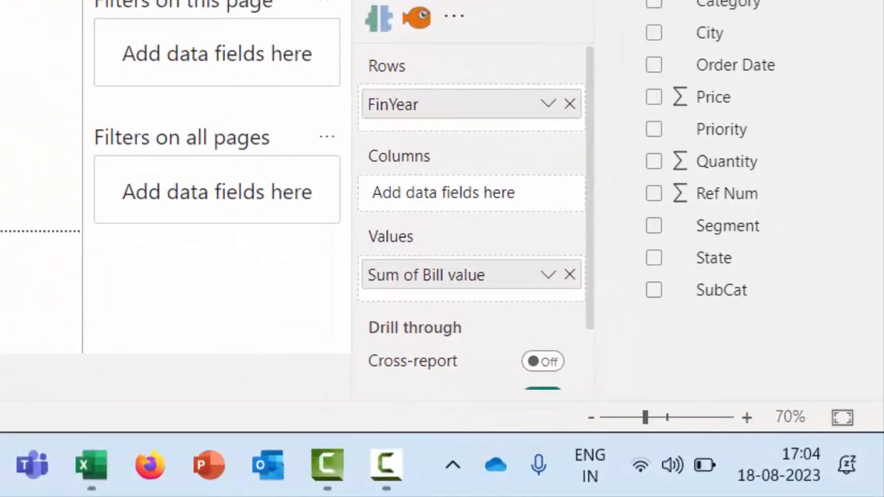
drag(594, 2, 440, 123)
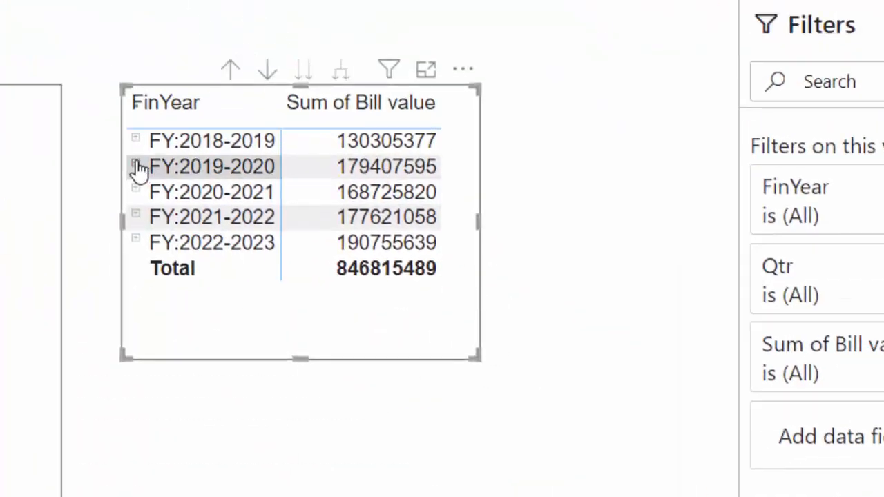
click(136, 164)
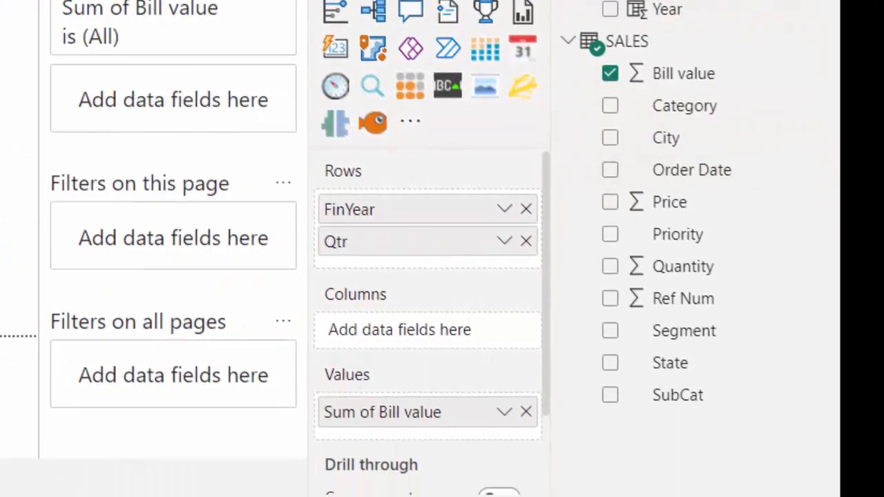
drag(642, 2, 411, 263)
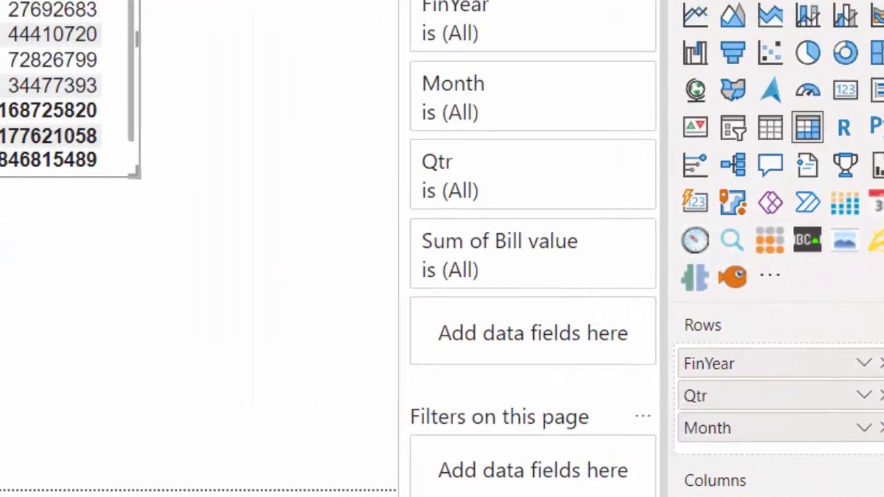
Step: Expand Qtr-1 and Qtr-2 of FY:2019-2020 in the matrix and lengthen it to match the Month slicer's height
click(165, 161)
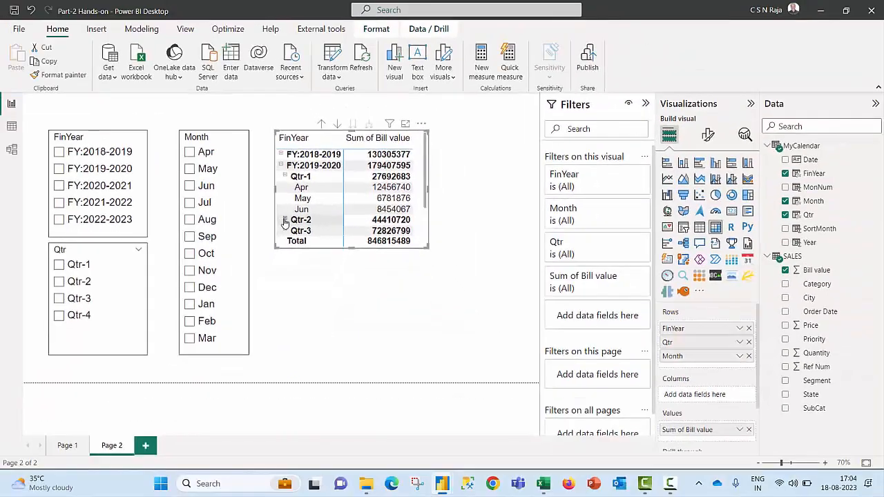
click(263, 228)
scroll(312, 245, down, 2)
scroll(323, 235, down, 2)
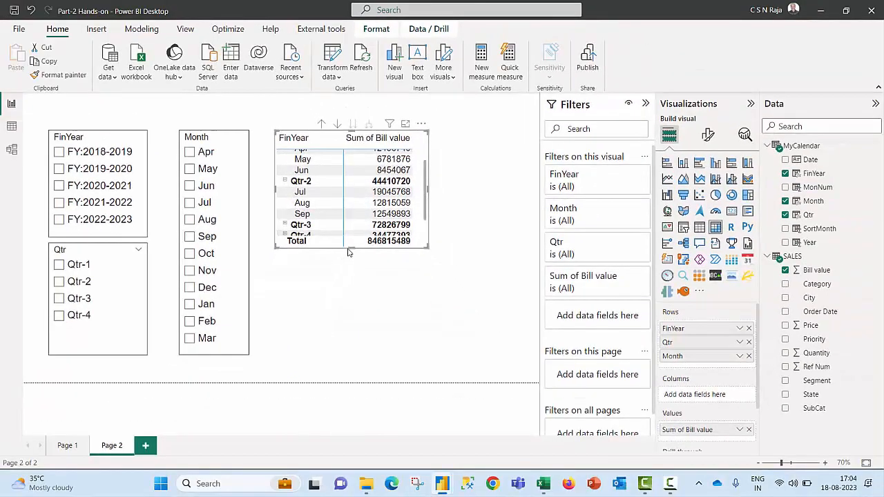
drag(351, 248, 358, 356)
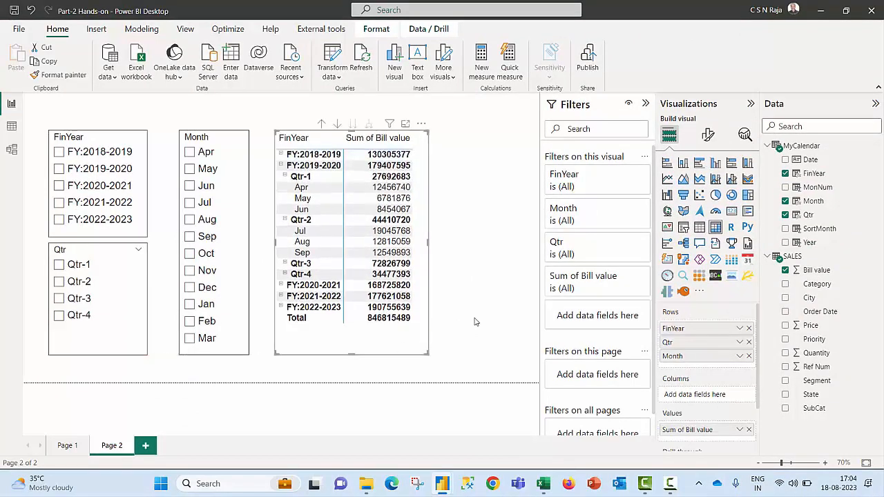